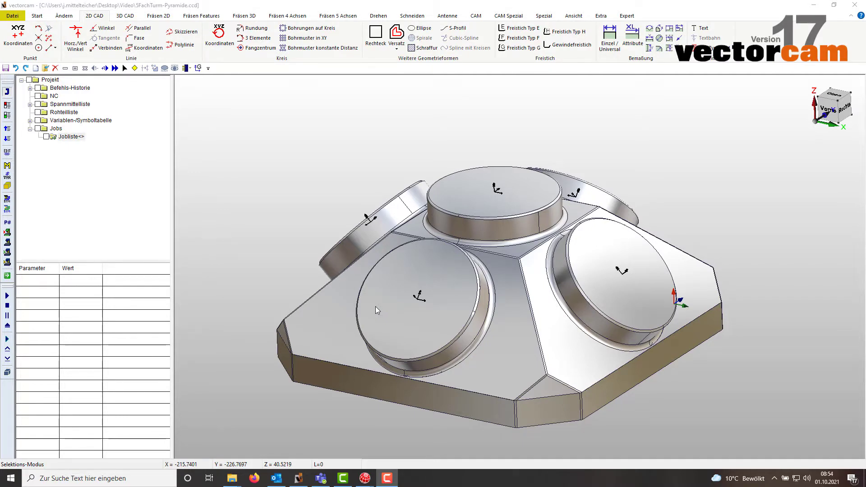
- Check the cycle name and number of the zero-point axes on the pyramid's top and front round faces
{"action": "middle_click_drag", "start_coordinate": [458, 266], "coordinate": [550, 244]}
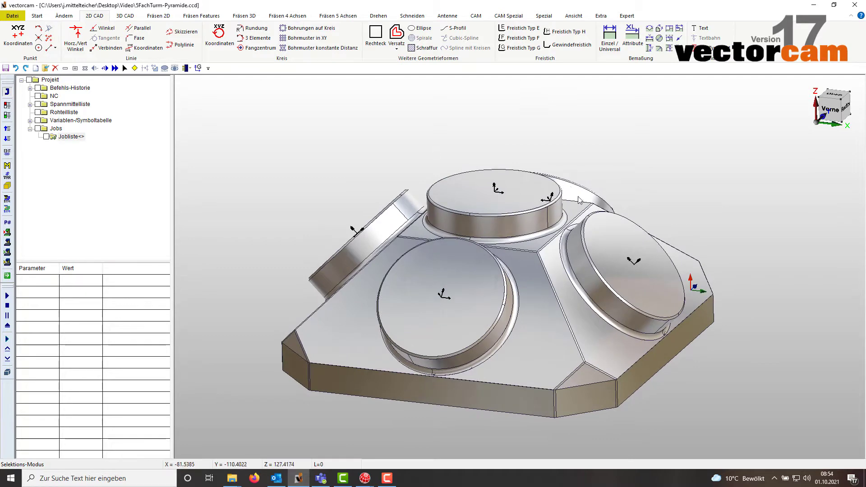
{"action": "scroll", "coordinate": [496, 194], "scroll_direction": "up", "scroll_amount": 4}
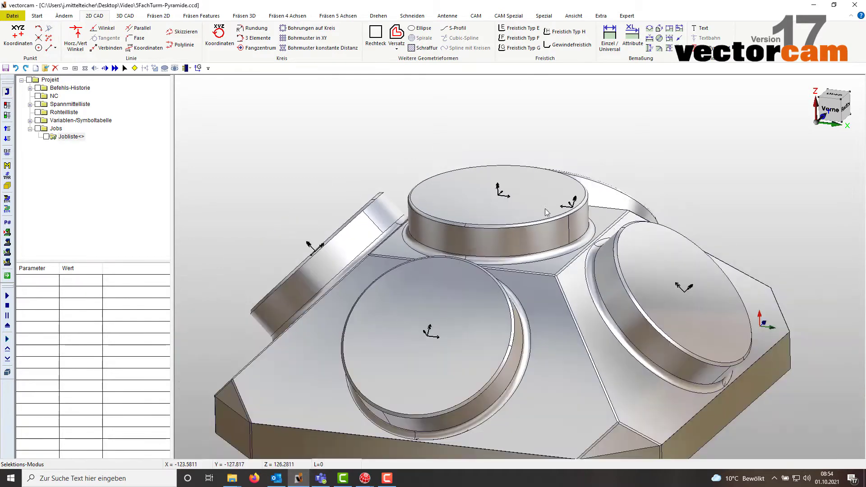
{"action": "scroll", "coordinate": [476, 207], "scroll_direction": "up", "scroll_amount": 2}
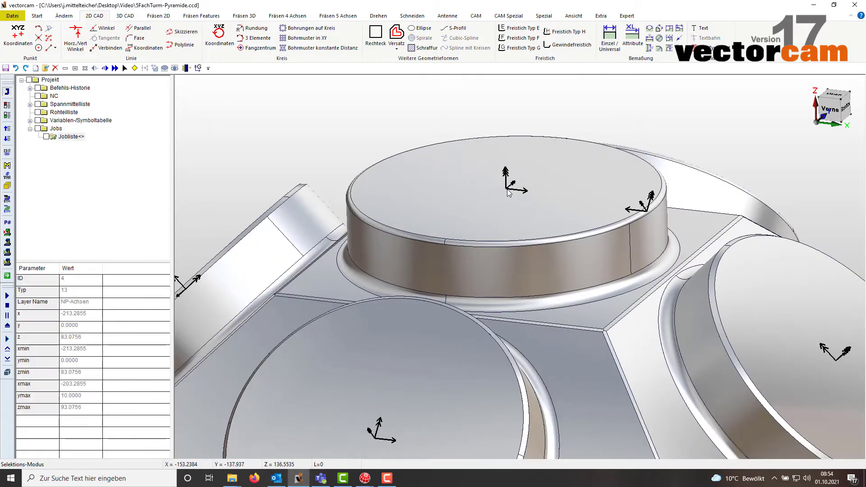
{"action": "double_click", "coordinate": [507, 190]}
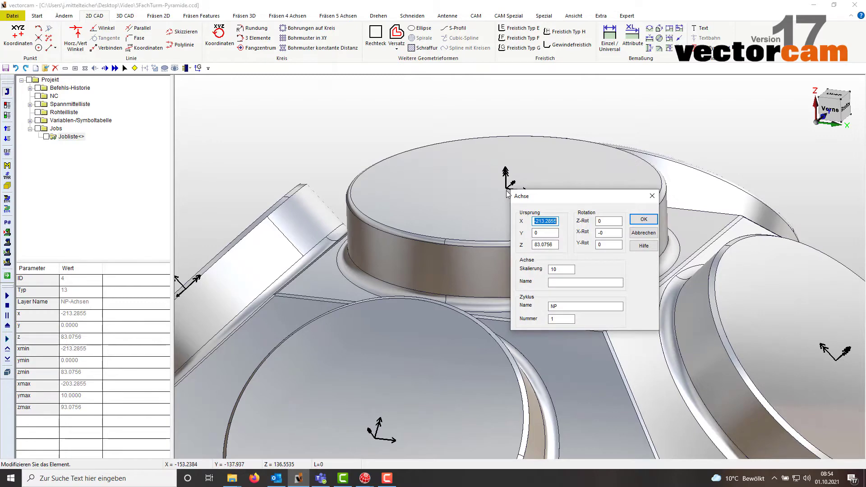
{"action": "left_click", "coordinate": [562, 318]}
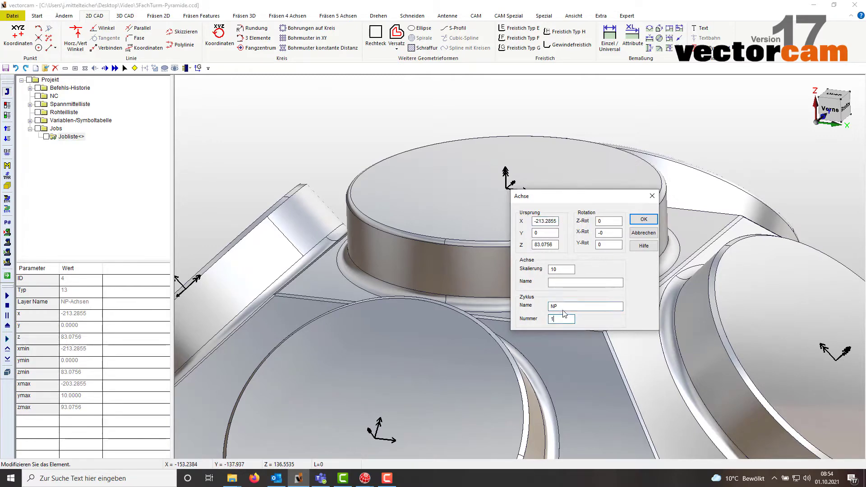
{"action": "left_click", "coordinate": [652, 196]}
{"action": "scroll", "coordinate": [570, 273], "scroll_direction": "down", "scroll_amount": 3}
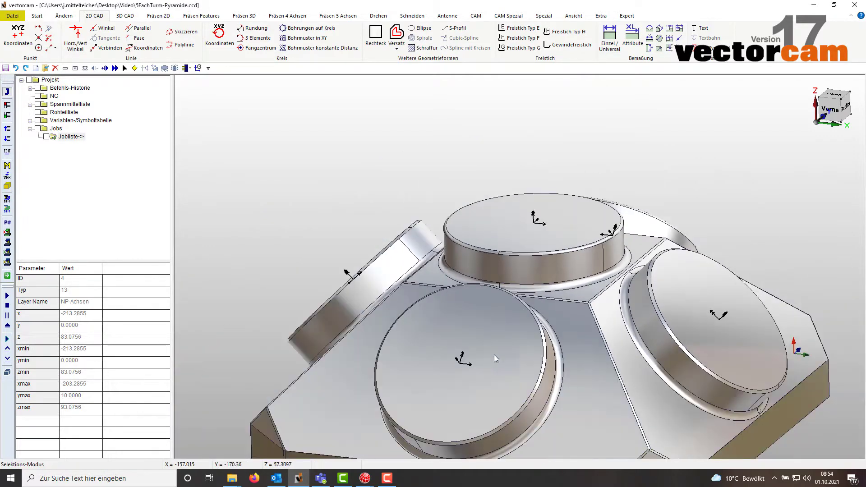
{"action": "double_click", "coordinate": [461, 364]}
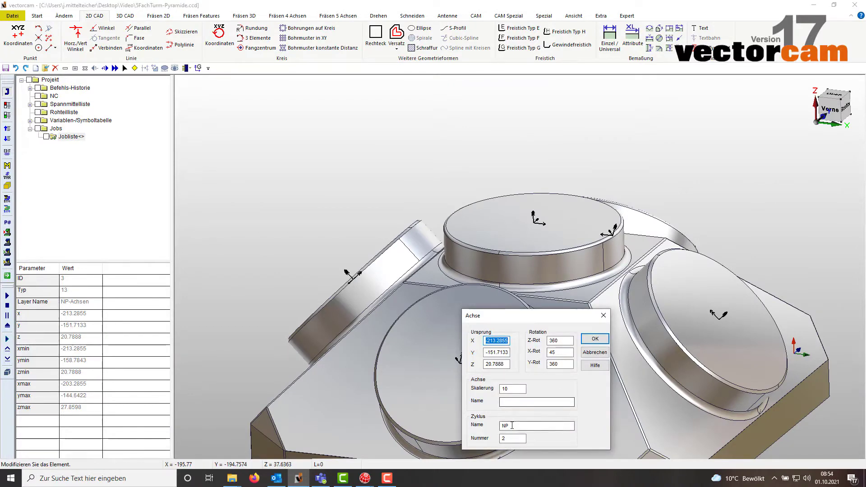
{"action": "left_click", "coordinate": [603, 315]}
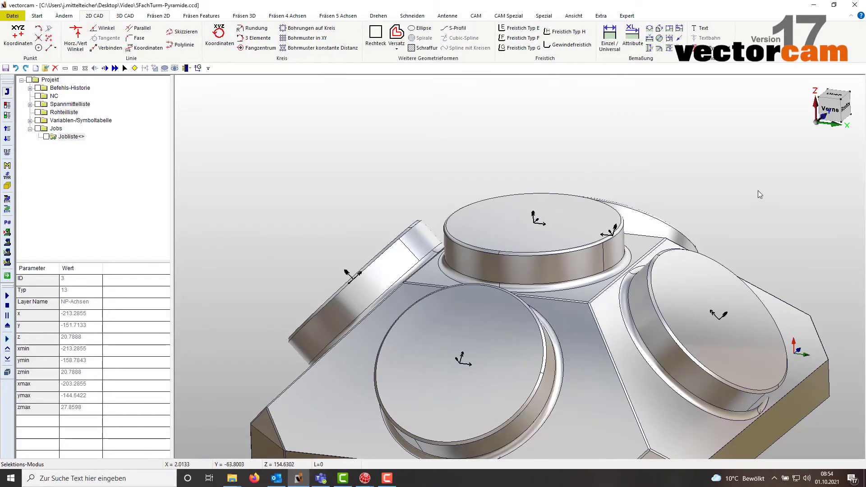
- Place the coordinate cross on the zero point of the pyramid's top round face
{"action": "left_click", "coordinate": [739, 210]}
{"action": "scroll", "coordinate": [704, 217], "scroll_direction": "down", "scroll_amount": 3}
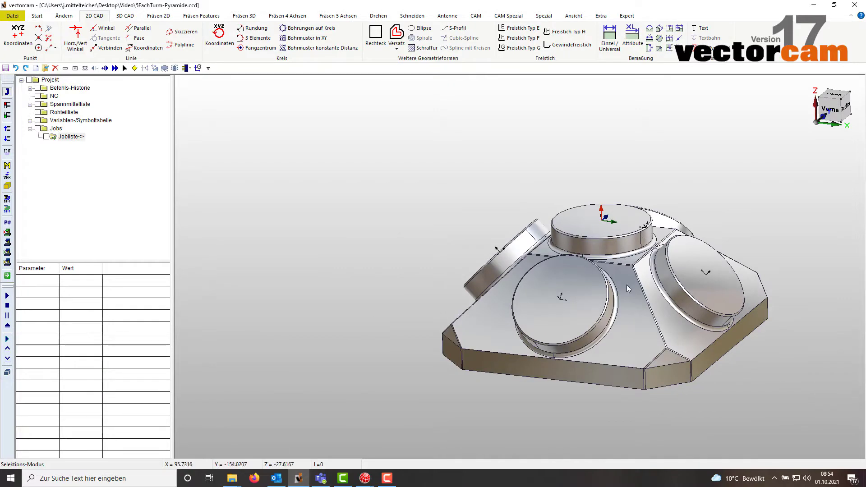
{"action": "middle_click_drag", "start_coordinate": [627, 285], "coordinate": [462, 237]}
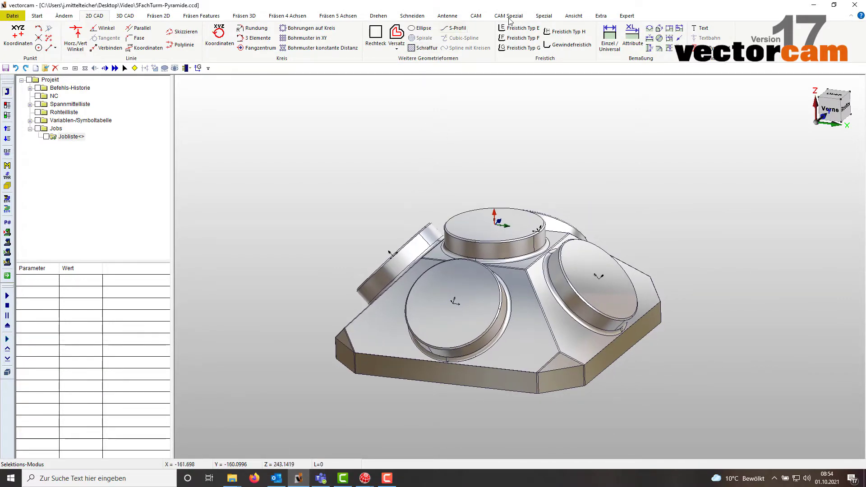
- Arrange the open pyramid, vise and Bauteil drawings side by side in vertical windows
{"action": "left_click", "coordinate": [572, 17]}
{"action": "left_click", "coordinate": [479, 36]}
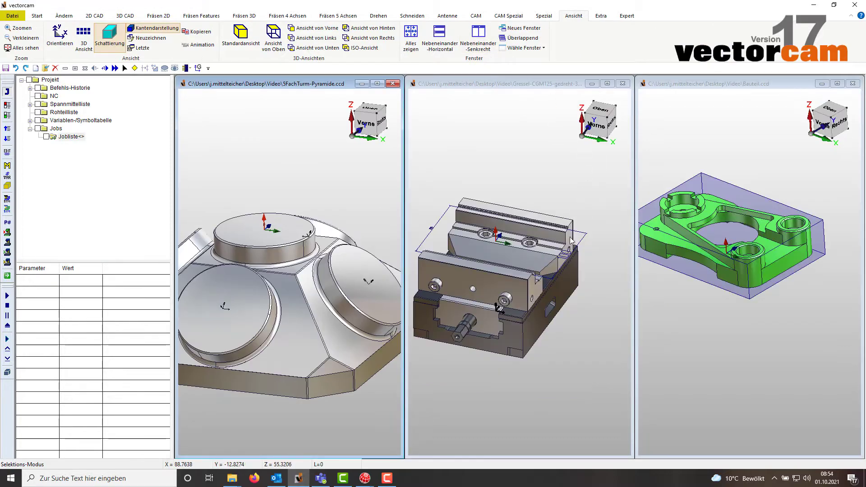
{"action": "middle_click_drag", "start_coordinate": [569, 287], "coordinate": [627, 274]}
{"action": "scroll", "coordinate": [568, 255], "scroll_direction": "up", "scroll_amount": 3}
{"action": "scroll", "coordinate": [570, 263], "scroll_direction": "down", "scroll_amount": 3}
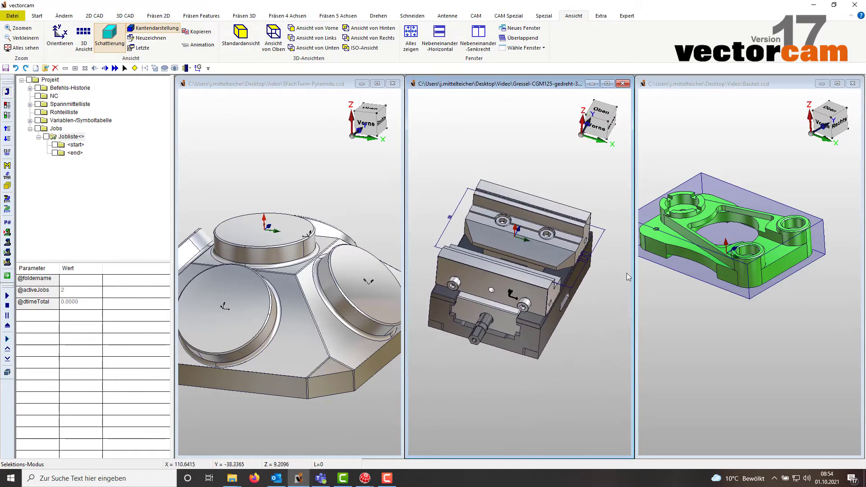
{"action": "left_click", "coordinate": [736, 277]}
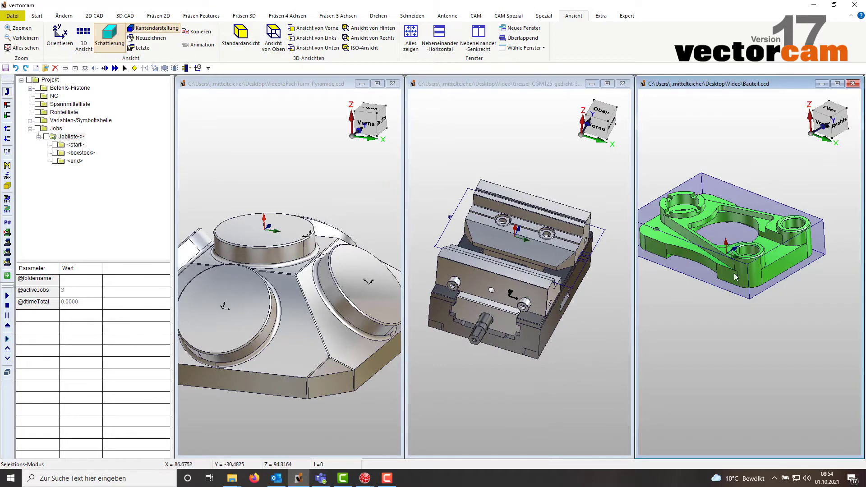
- Examine the vise's clamping device list and check which component the Backe vorne entry refers to
{"action": "left_click", "coordinate": [560, 252]}
{"action": "left_click", "coordinate": [30, 104]}
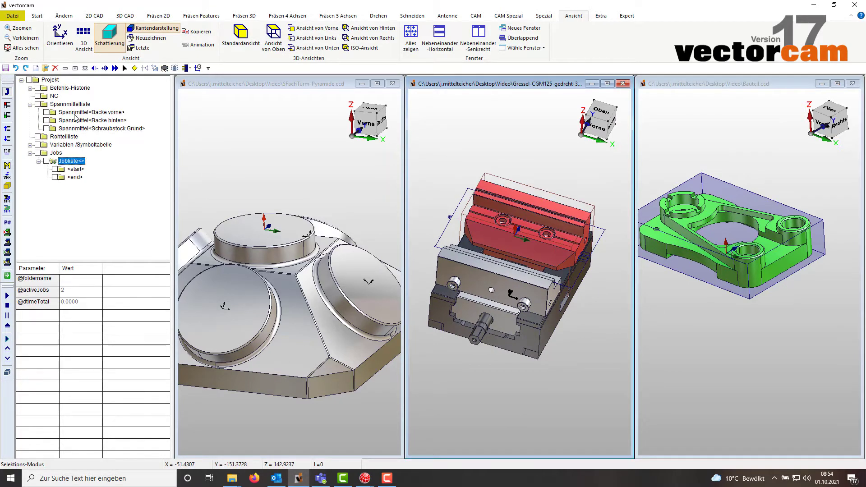
{"action": "left_click", "coordinate": [85, 112]}
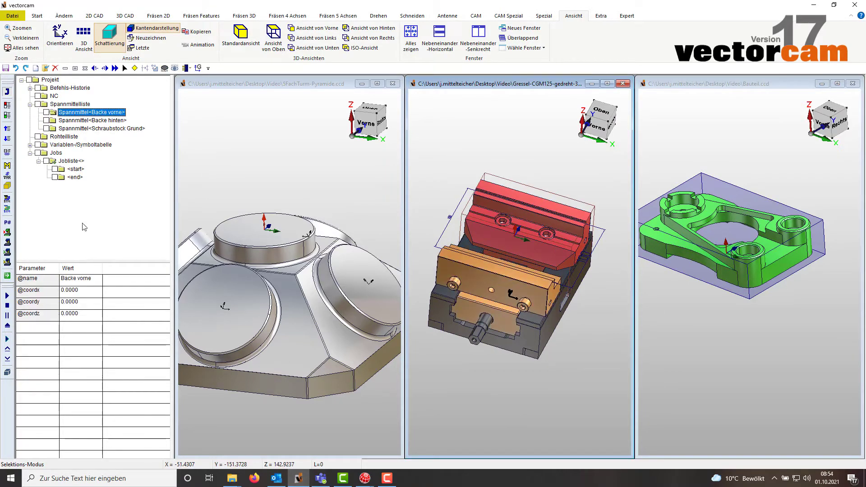
{"action": "left_click", "coordinate": [30, 104]}
- Review the parameters of the boxstock job in the Bauteil drawing
{"action": "left_click", "coordinate": [792, 174]}
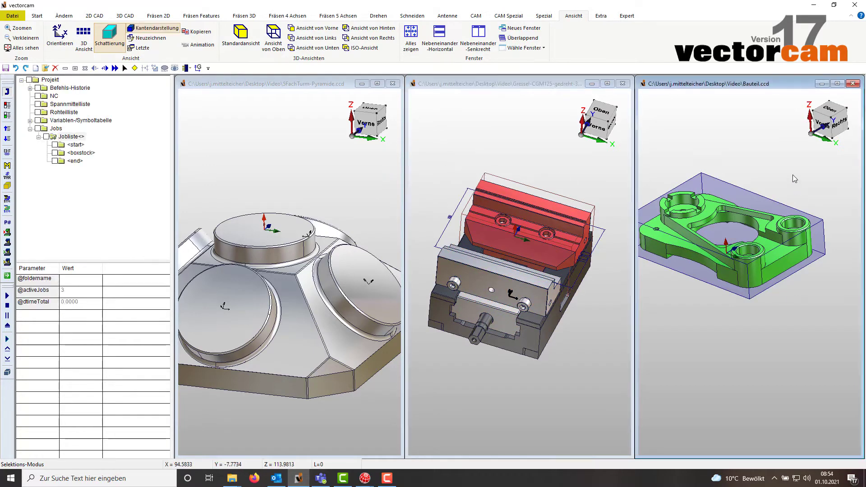
{"action": "right_click", "coordinate": [793, 175]}
{"action": "left_click", "coordinate": [724, 162]}
{"action": "left_click", "coordinate": [72, 152]}
{"action": "right_click", "coordinate": [72, 152]}
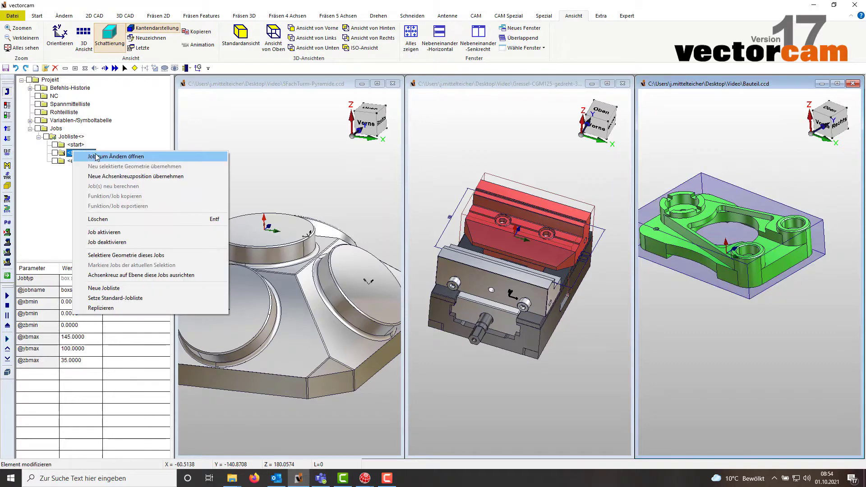
{"action": "left_click", "coordinate": [95, 157]}
{"action": "left_click", "coordinate": [316, 160]}
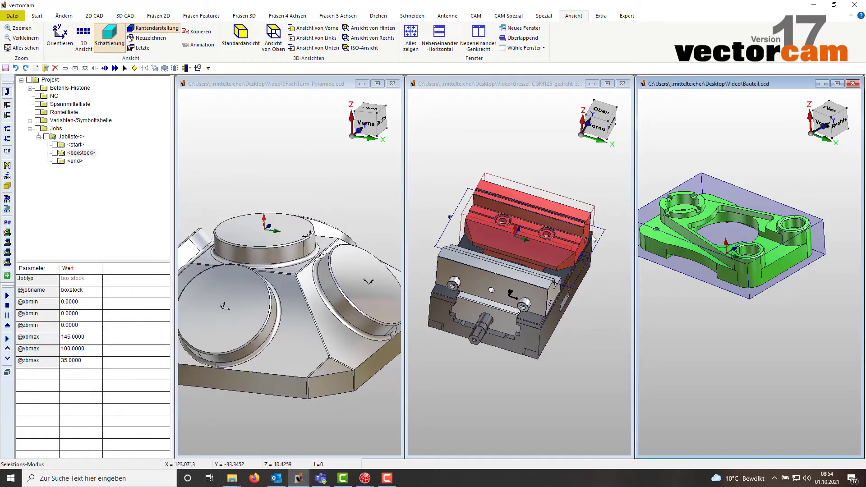
- Clear the vise selection, then select everything in the Bauteil drawing and copy it
{"action": "middle_click_drag", "start_coordinate": [736, 171], "coordinate": [749, 185]}
{"action": "right_click", "coordinate": [760, 169]}
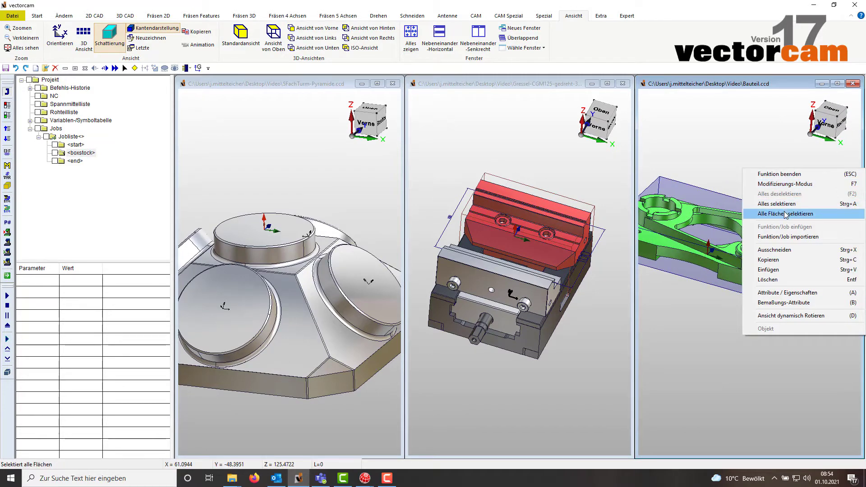
{"action": "left_click", "coordinate": [777, 203]}
{"action": "right_click", "coordinate": [749, 154]}
{"action": "left_click", "coordinate": [714, 133]}
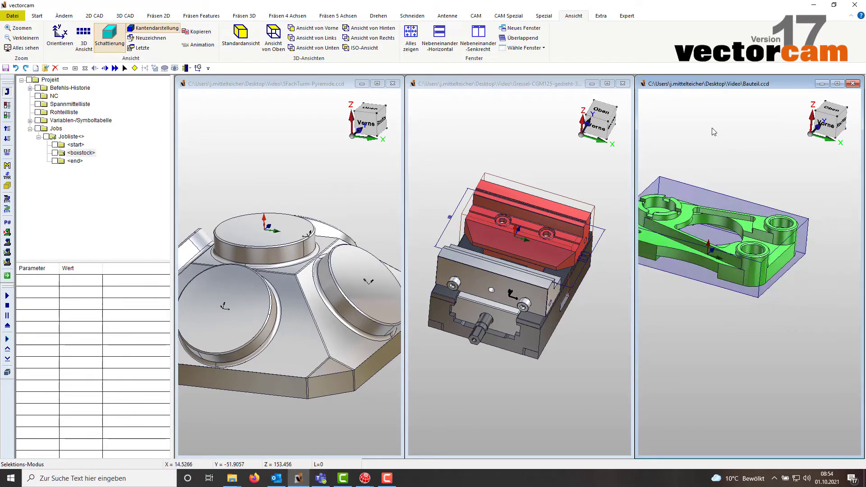
{"action": "left_click", "coordinate": [506, 151]}
{"action": "right_click", "coordinate": [777, 167]}
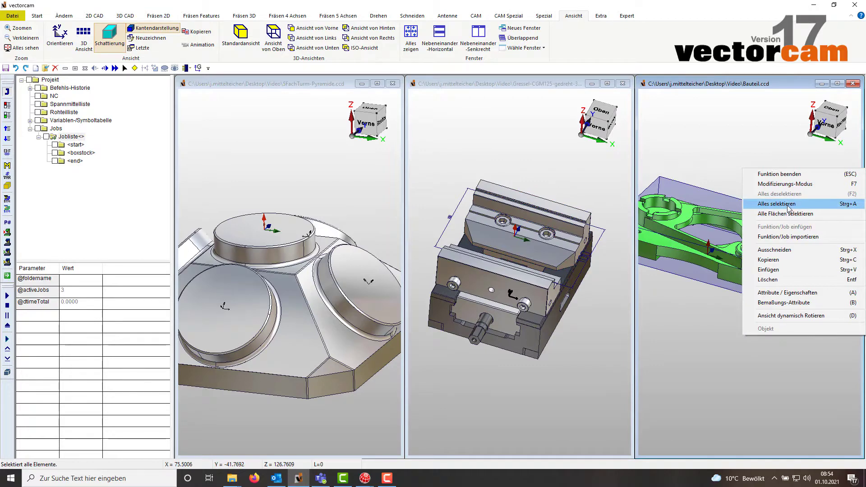
{"action": "left_click", "coordinate": [797, 208]}
{"action": "right_click", "coordinate": [746, 154]}
{"action": "left_click", "coordinate": [772, 246]}
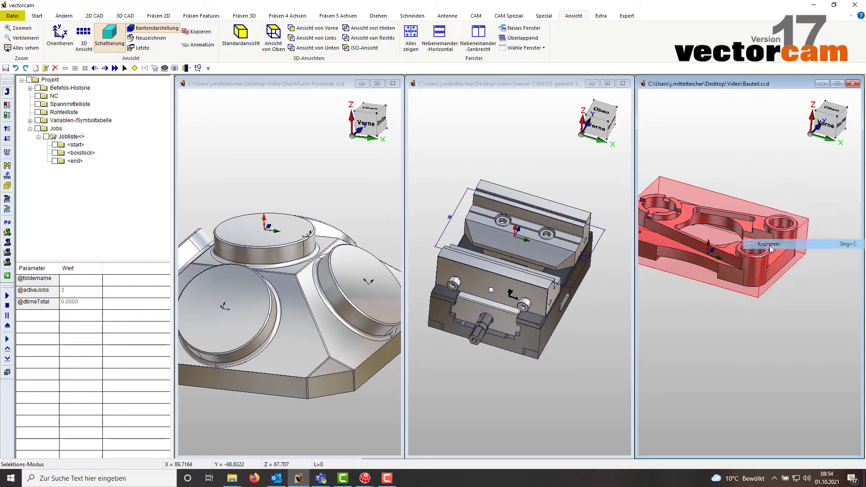
- Paste the copied part and its stock into the vise drawing with the default insertion parameters
{"action": "right_click", "coordinate": [530, 138]}
{"action": "left_click", "coordinate": [555, 237]}
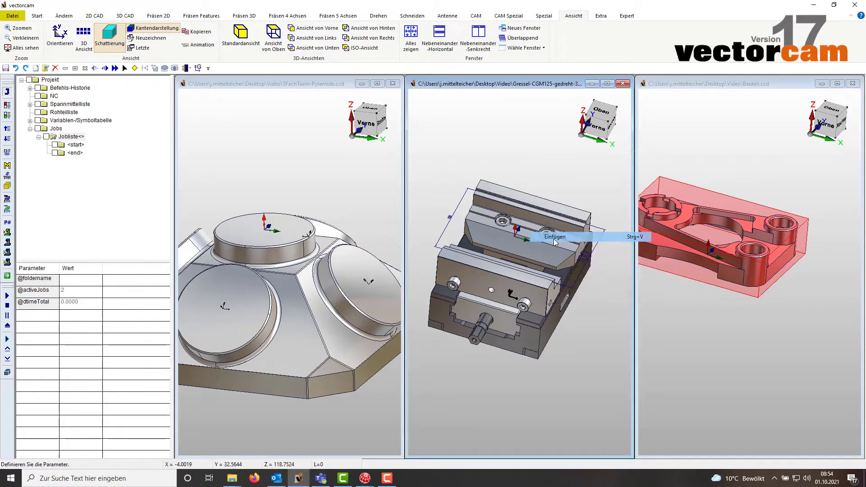
{"action": "key", "text": "Return"}
{"action": "middle_click_drag", "start_coordinate": [556, 265], "coordinate": [565, 180]}
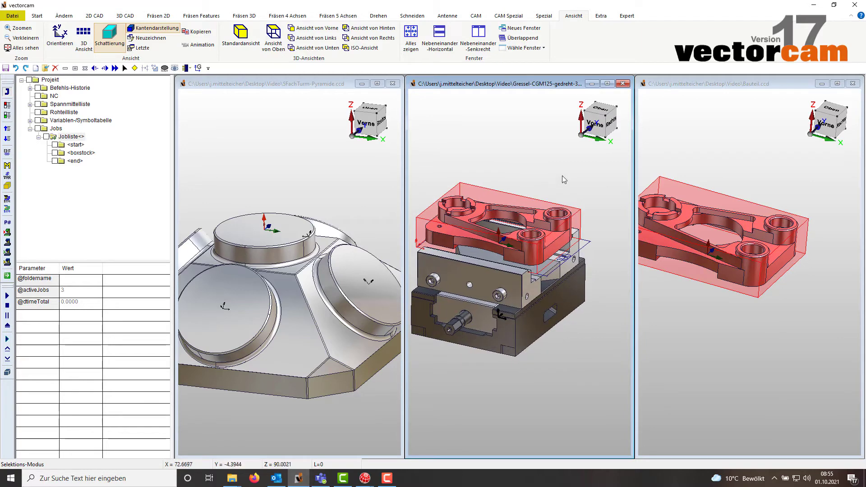
- Add the vise jaws and base to the part selection and place the coordinate cross on the zero point at the vise base
{"action": "left_click", "coordinate": [491, 277]}
{"action": "left_click", "coordinate": [555, 331]}
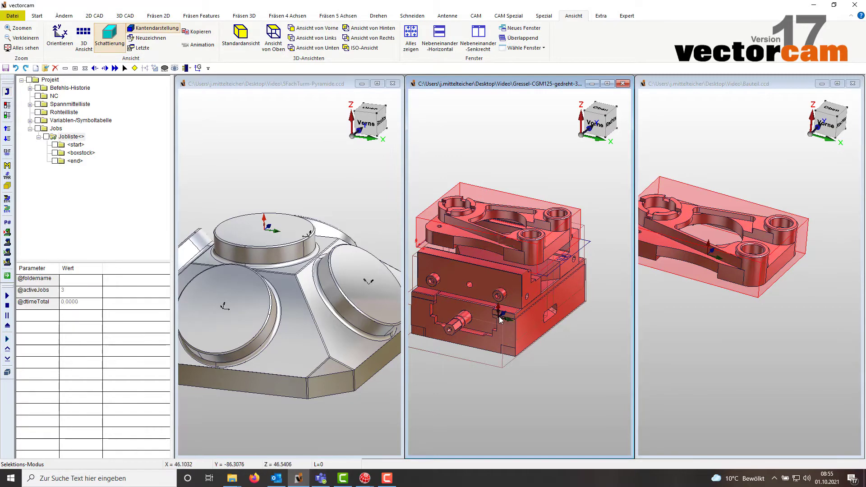
{"action": "scroll", "coordinate": [502, 321], "scroll_direction": "up", "scroll_amount": 7}
{"action": "middle_click_drag", "start_coordinate": [506, 324], "coordinate": [527, 308]}
{"action": "scroll", "coordinate": [527, 308], "scroll_direction": "down", "scroll_amount": 8}
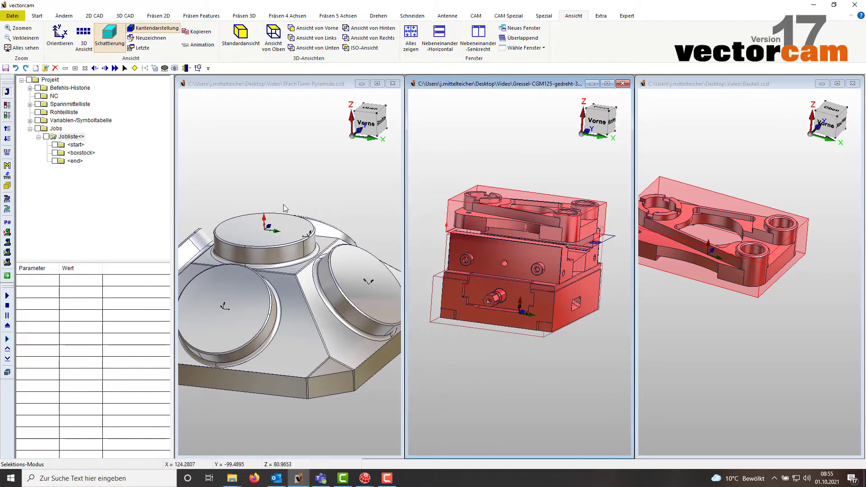
- Copy the clamped part assembly and paste it once into the 5FachTurm-Pyramide drawing with zero displacement and rotation
{"action": "right_click", "coordinate": [520, 159]}
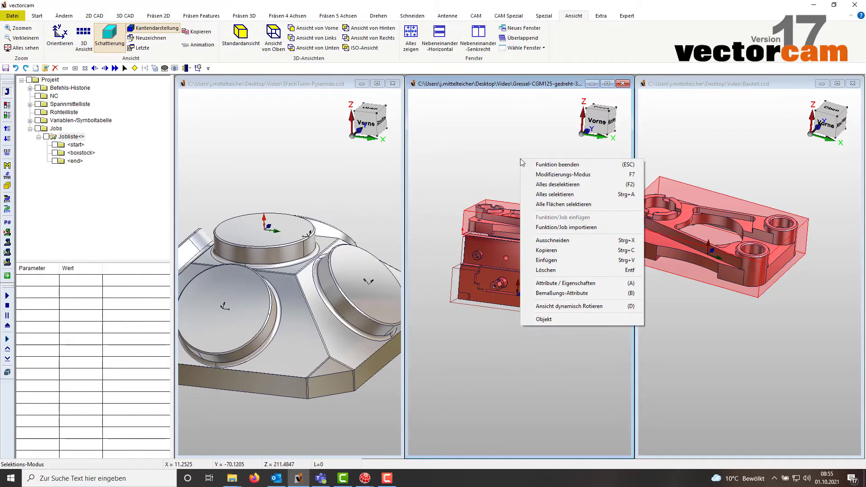
{"action": "left_click", "coordinate": [555, 252]}
{"action": "left_click", "coordinate": [301, 175]}
{"action": "right_click", "coordinate": [300, 175]}
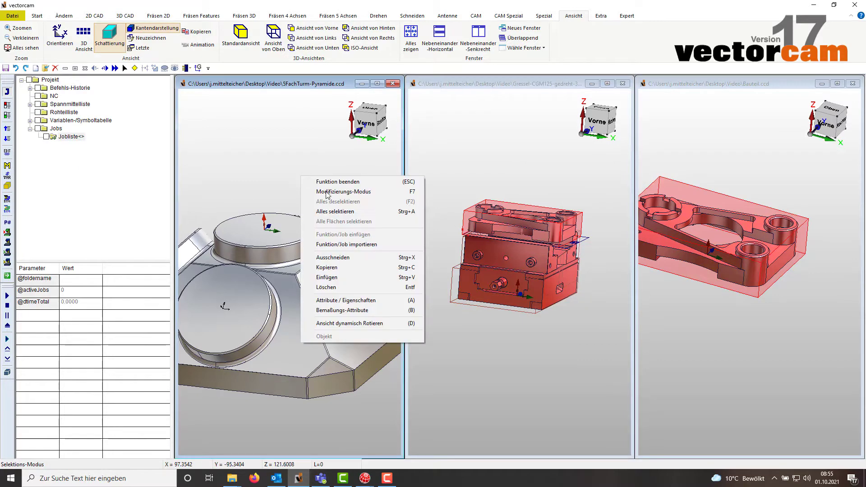
{"action": "left_click", "coordinate": [334, 277]}
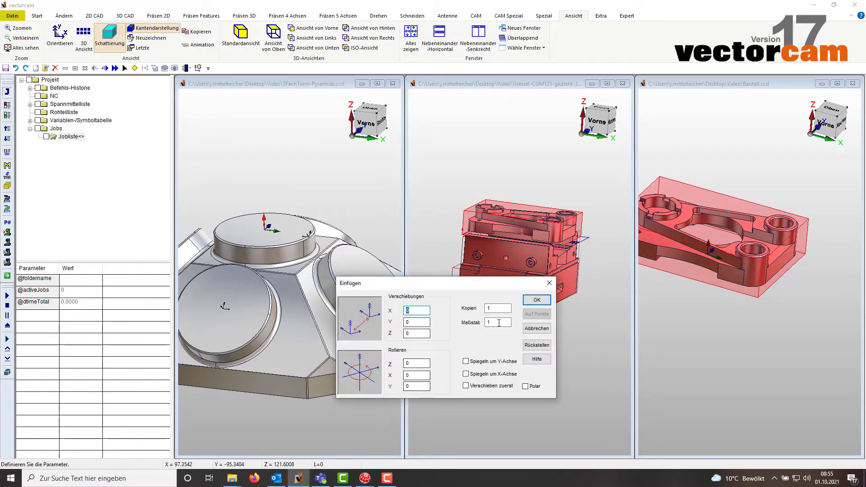
{"action": "left_click", "coordinate": [535, 301]}
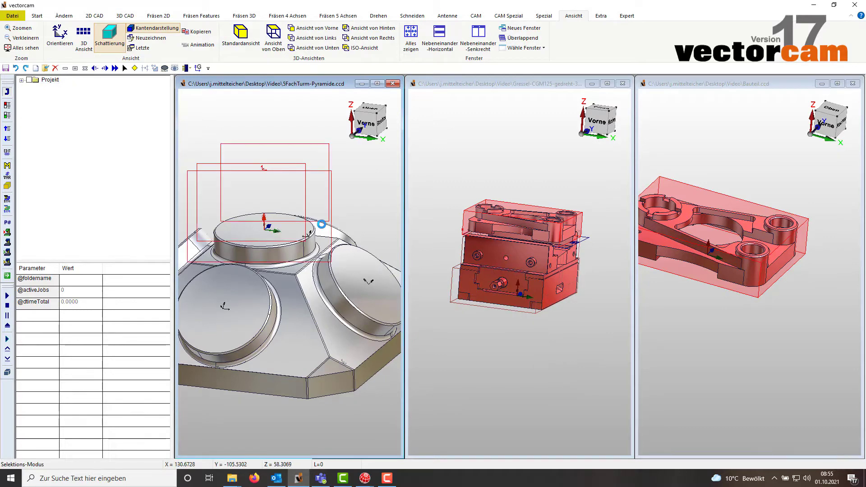
{"action": "scroll", "coordinate": [362, 189], "scroll_direction": "down", "scroll_amount": 2}
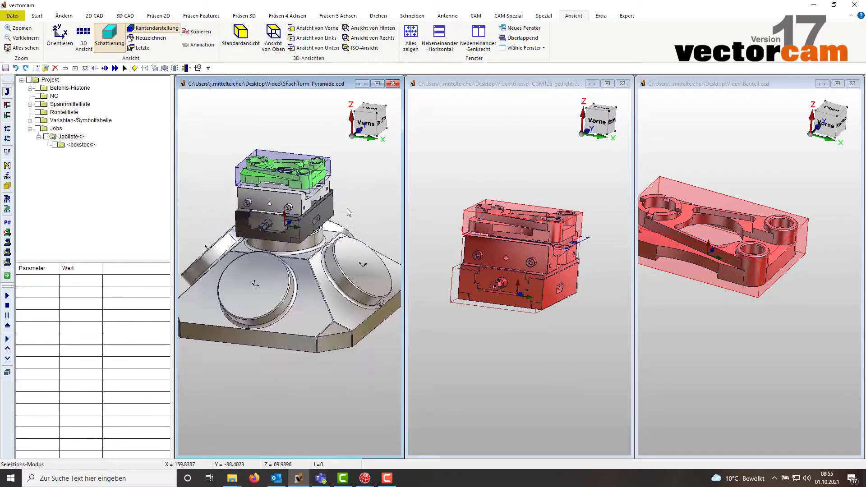
- Maximise the pyramid drawing to work with the mounted vise and part
{"action": "left_click", "coordinate": [377, 85]}
{"action": "middle_click_drag", "start_coordinate": [587, 229], "coordinate": [518, 215]}
{"action": "scroll", "coordinate": [502, 242], "scroll_direction": "up", "scroll_amount": 2}
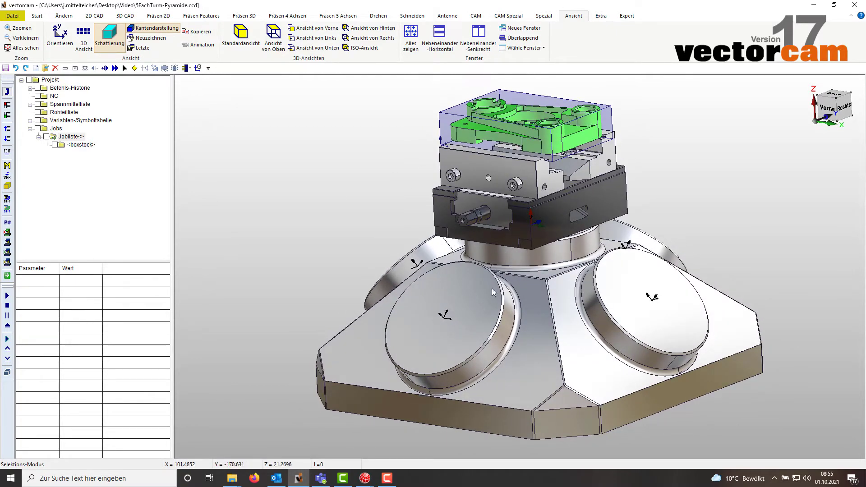
- Select the vise base and jaws mounted on the top of the pyramid and copy them without the part
{"action": "left_click", "coordinate": [554, 211]}
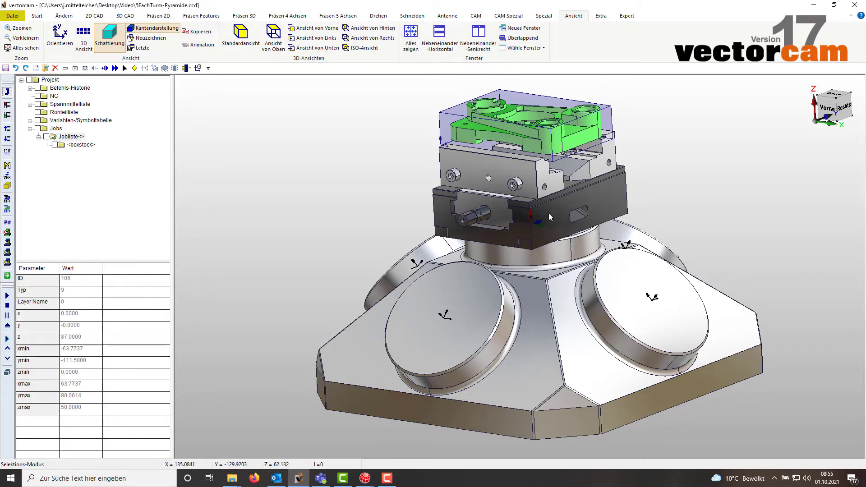
{"action": "left_click", "coordinate": [587, 174]}
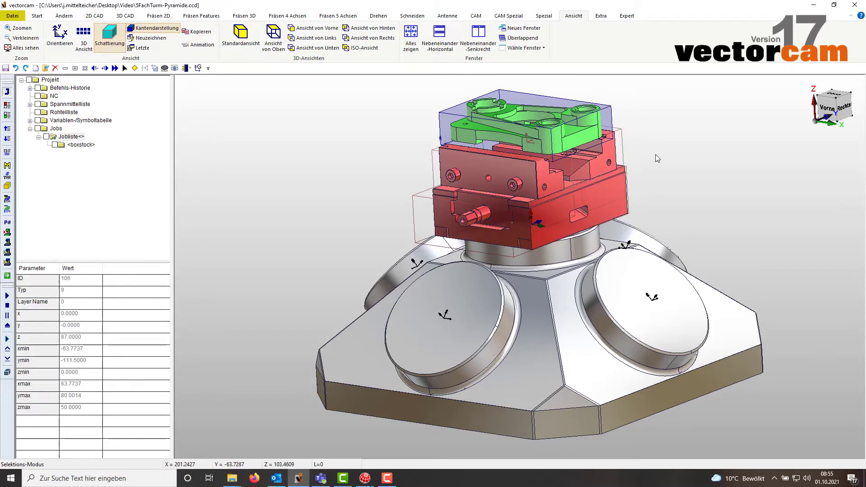
{"action": "right_click", "coordinate": [662, 150]}
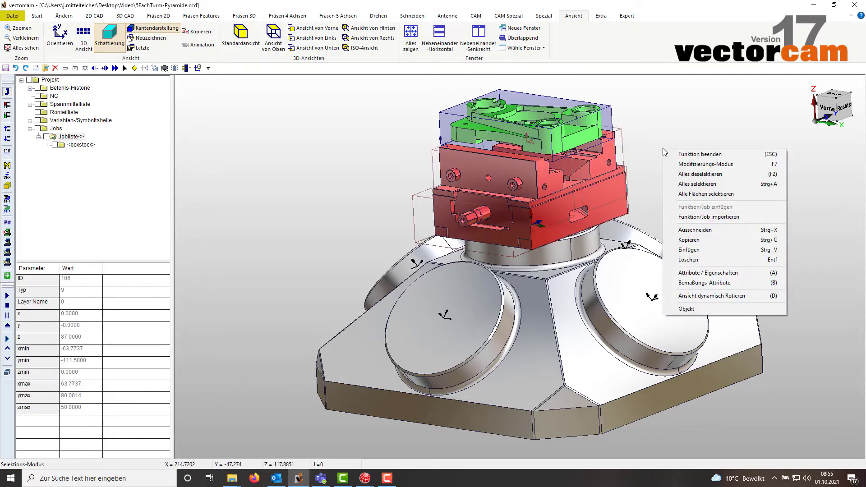
{"action": "left_click", "coordinate": [689, 240]}
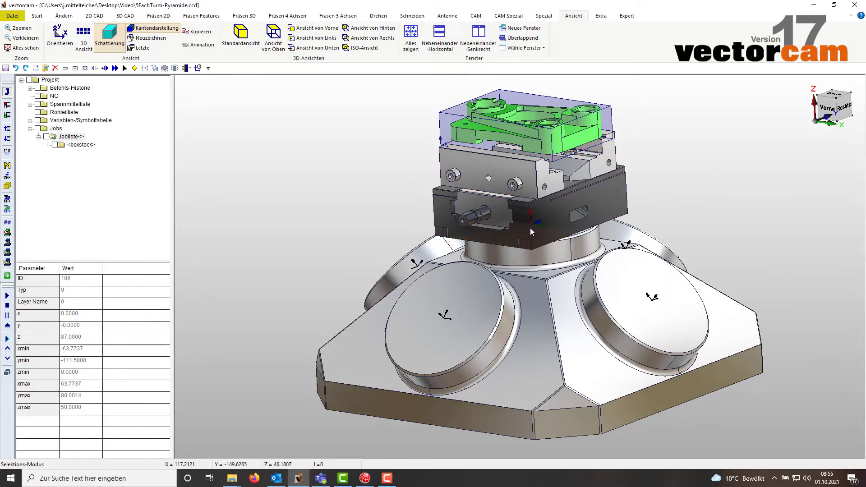
- Place the coordinate cross on the front inclined zero point and paste the vise once with zero displacement and rotation
{"action": "left_click", "coordinate": [446, 318]}
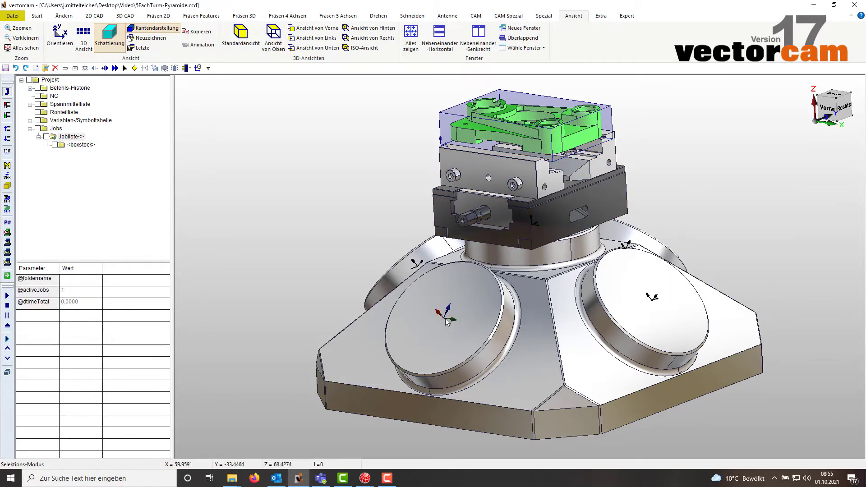
{"action": "right_click", "coordinate": [337, 207]}
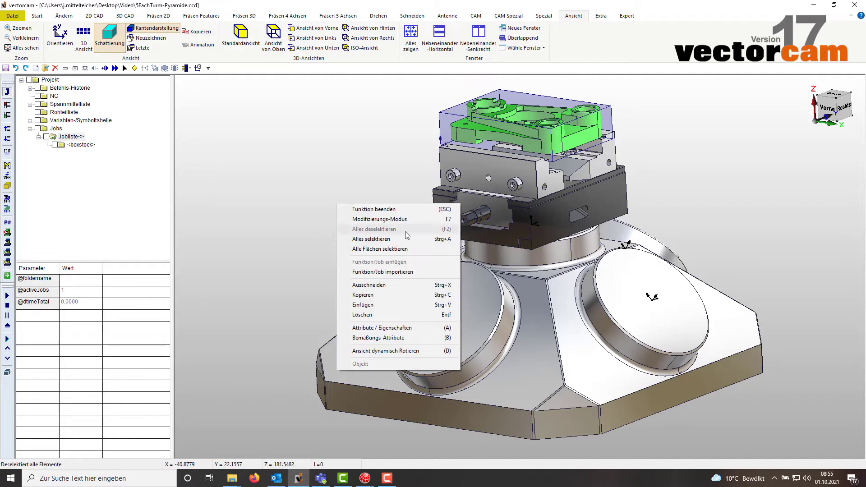
{"action": "left_click", "coordinate": [370, 307]}
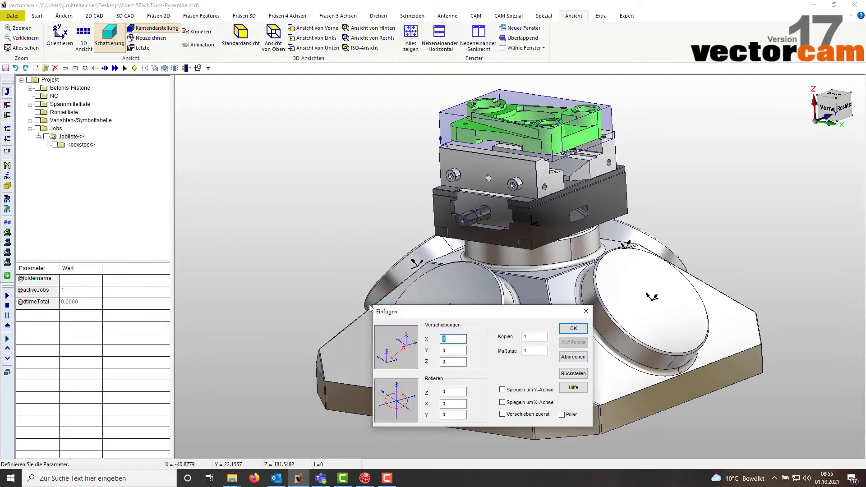
{"action": "left_click", "coordinate": [573, 329]}
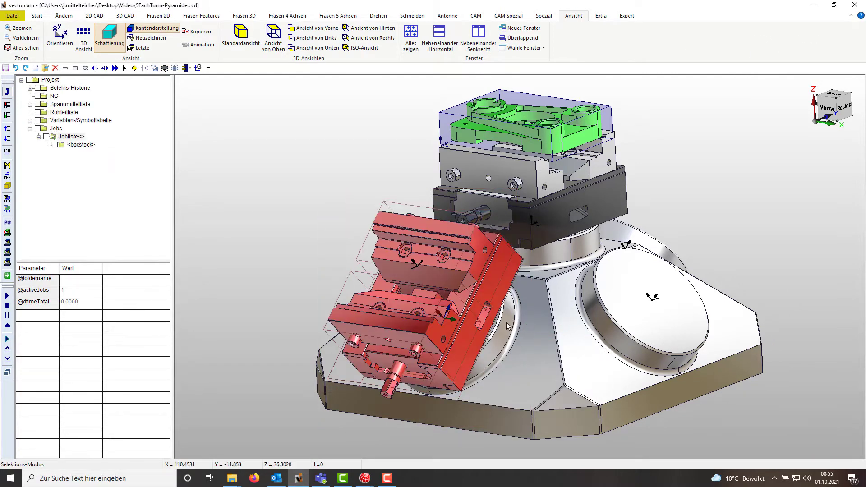
- Cut the inclined vise relative to the top coordinate cross and paste it back as 4 copies distributed over 360° about Z
{"action": "middle_click_drag", "start_coordinate": [449, 323], "coordinate": [397, 274]}
{"action": "right_click", "coordinate": [668, 193]}
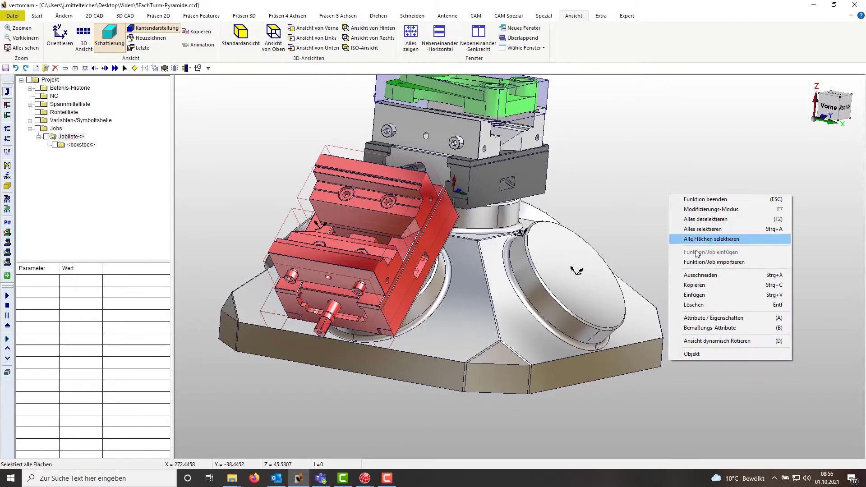
{"action": "left_click", "coordinate": [695, 277]}
{"action": "right_click", "coordinate": [681, 179]}
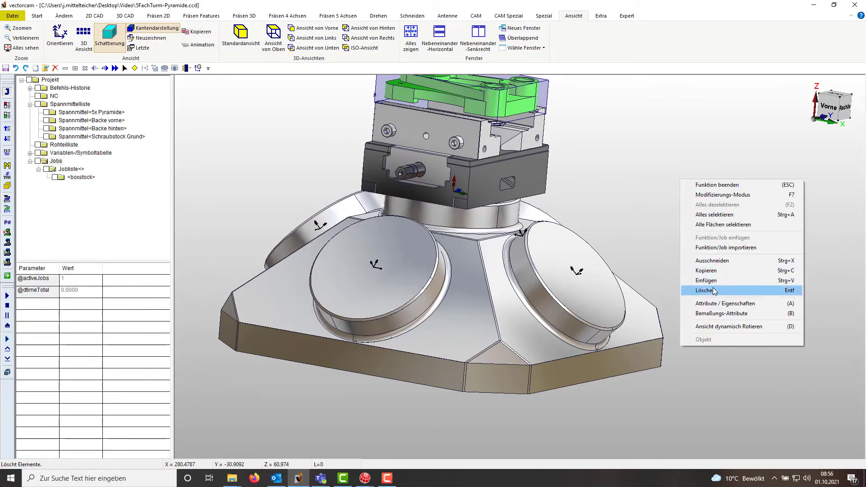
{"action": "left_click", "coordinate": [714, 280]}
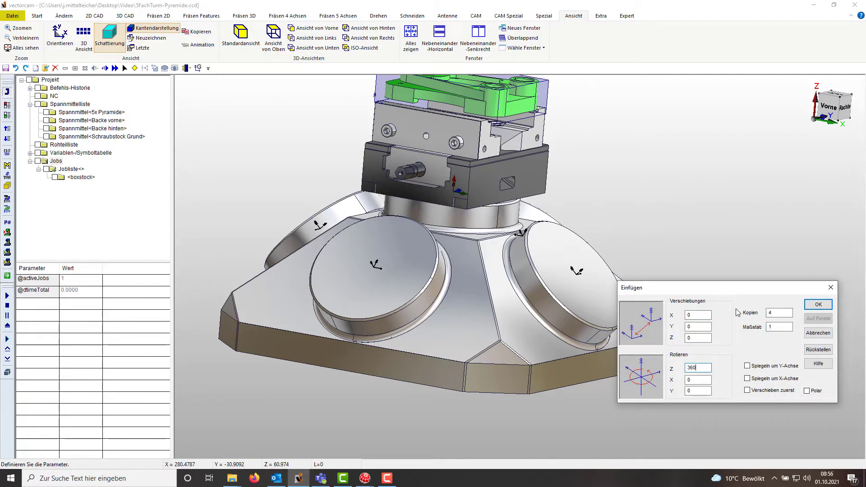
{"action": "left_click", "coordinate": [815, 306]}
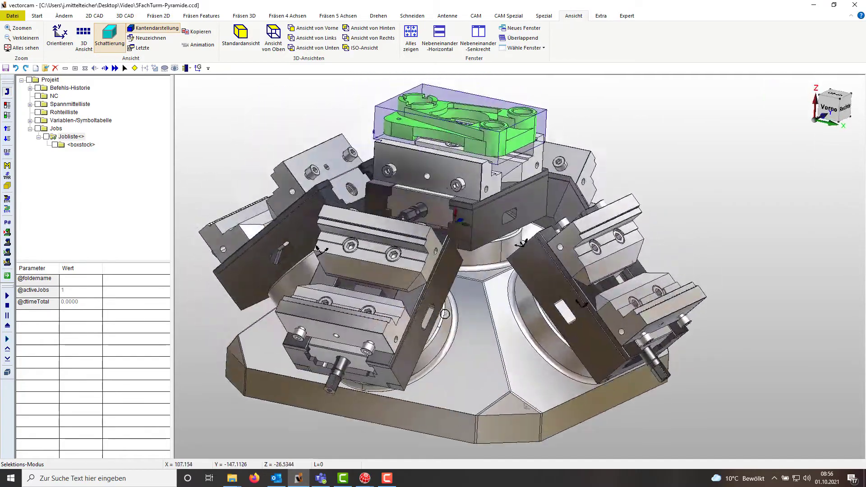
- Examine the pyramid fitted with five vises and the toolpaths on the top part
{"action": "middle_click_drag", "start_coordinate": [445, 314], "coordinate": [493, 310]}
{"action": "scroll", "coordinate": [494, 310], "scroll_direction": "down", "scroll_amount": 3}
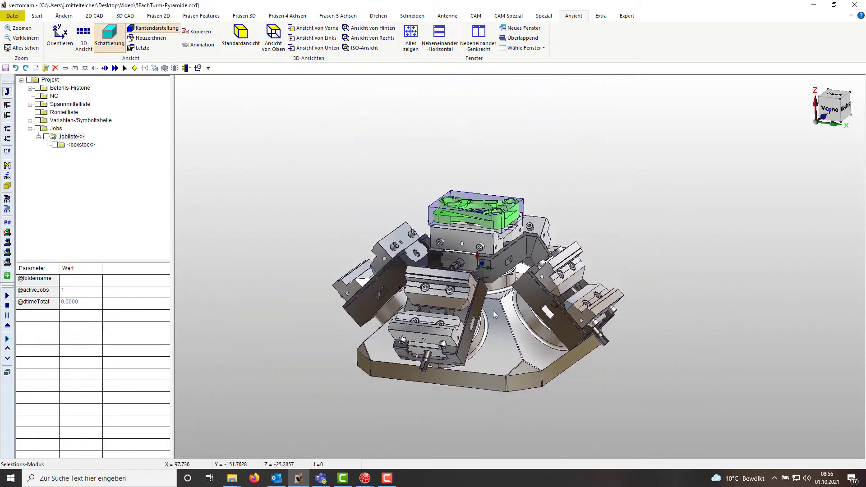
{"action": "left_click", "coordinate": [470, 208]}
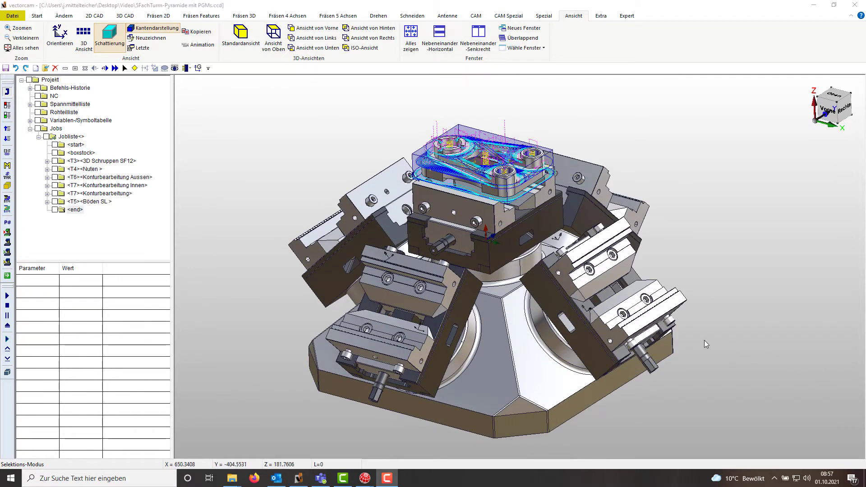
{"action": "scroll", "coordinate": [490, 227], "scroll_direction": "up", "scroll_amount": 3}
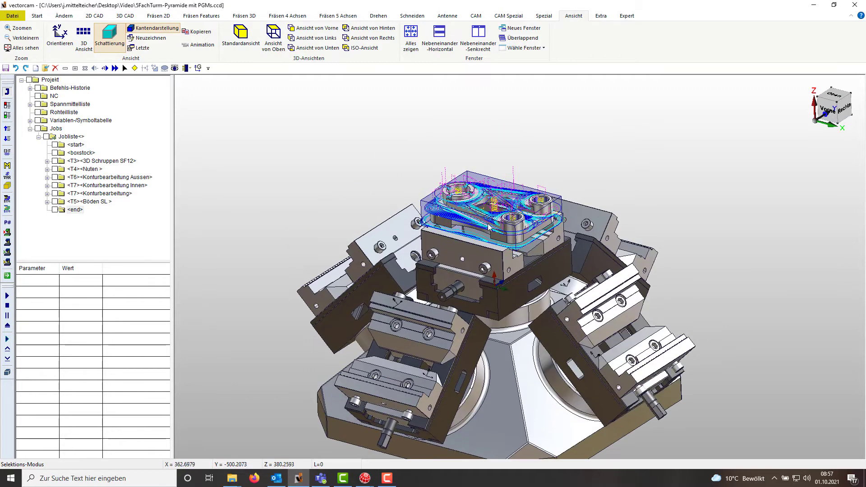
{"action": "scroll", "coordinate": [490, 227], "scroll_direction": "down", "scroll_amount": 1}
{"action": "middle_click_drag", "start_coordinate": [506, 230], "coordinate": [497, 260]}
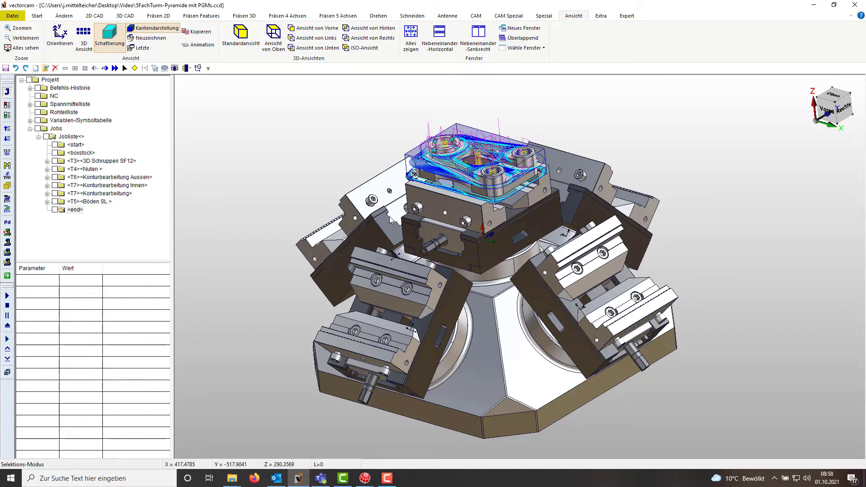
{"action": "middle_click_drag", "start_coordinate": [428, 214], "coordinate": [435, 212]}
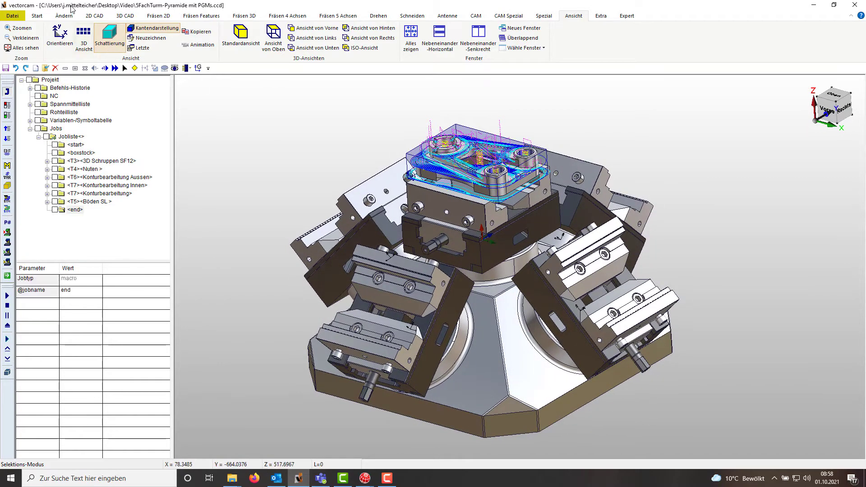
- Select the axes on the NP-Achsen layer and replicate the top part's job list onto these zero points
{"action": "left_click", "coordinate": [64, 15]}
{"action": "left_click", "coordinate": [22, 40]}
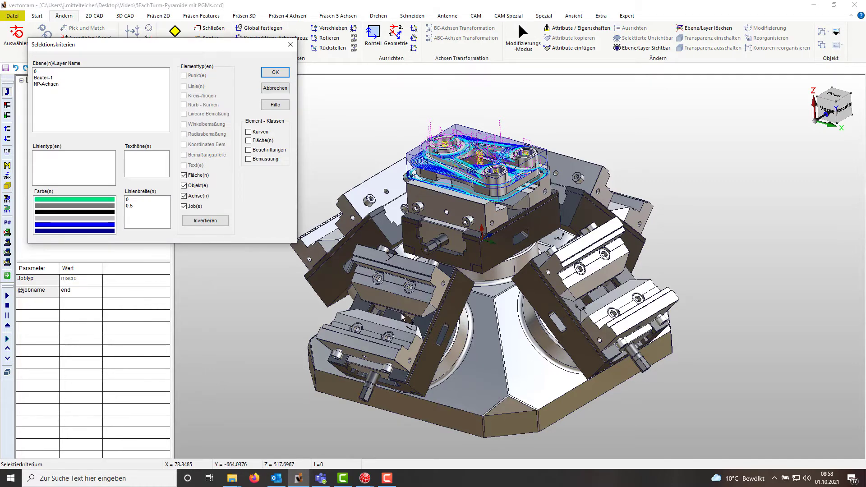
{"action": "left_click", "coordinate": [49, 84]}
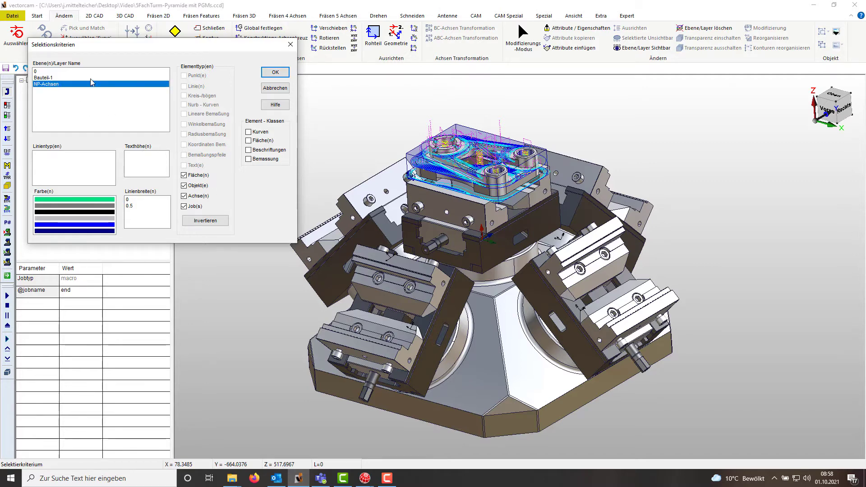
{"action": "left_click", "coordinate": [273, 73]}
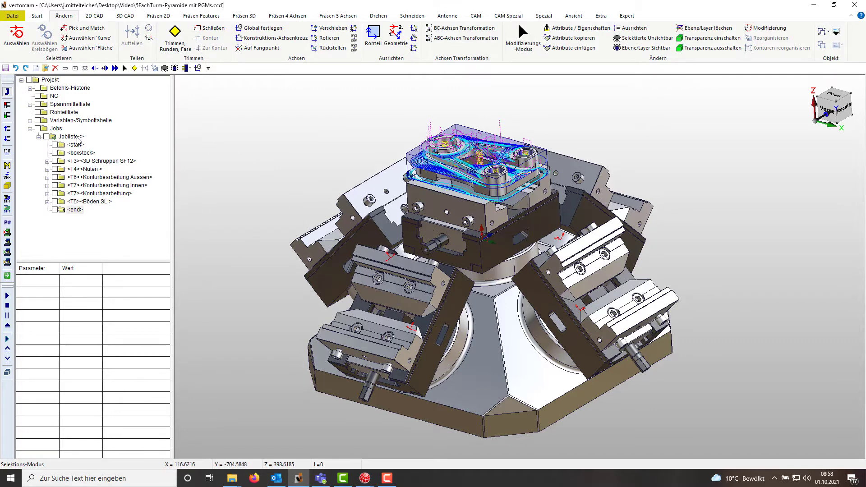
{"action": "right_click", "coordinate": [74, 138]}
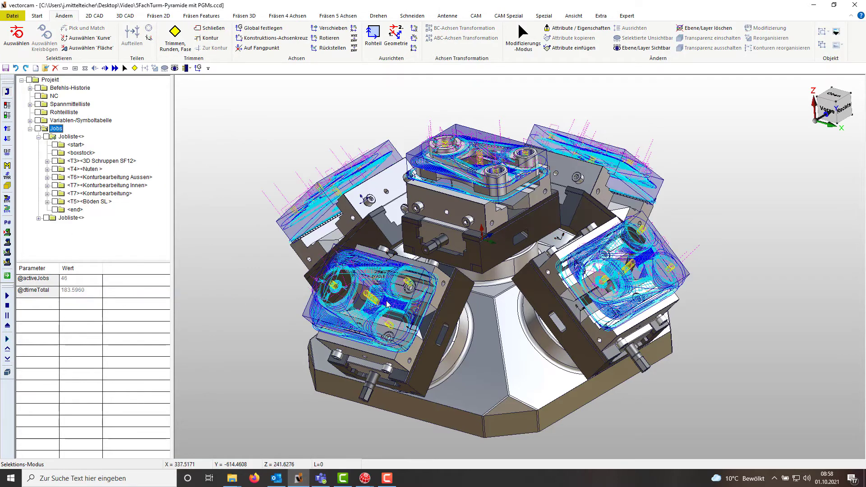
- Set the newly replicated job list as the standard job list
{"action": "left_click", "coordinate": [71, 137]}
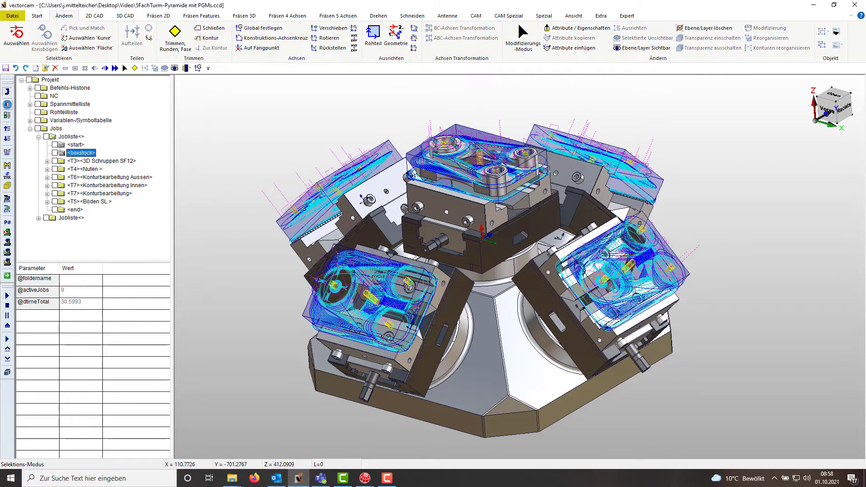
{"action": "left_click", "coordinate": [72, 218]}
{"action": "right_click", "coordinate": [73, 220]}
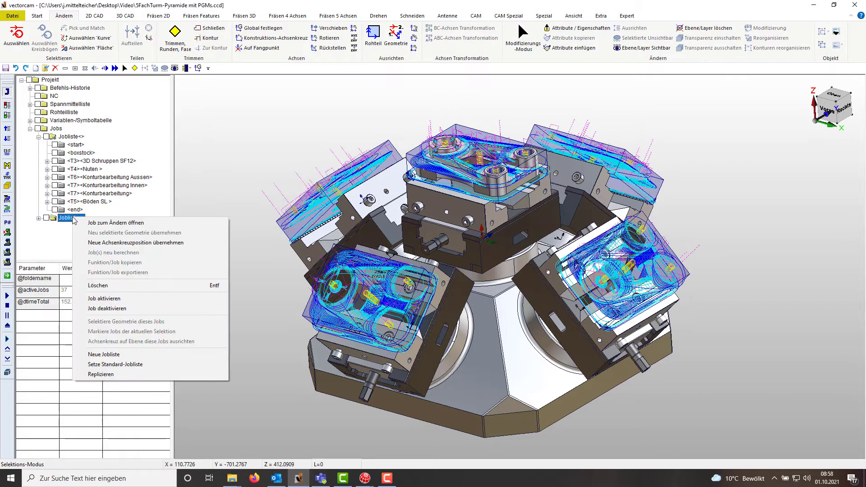
{"action": "left_click", "coordinate": [129, 365]}
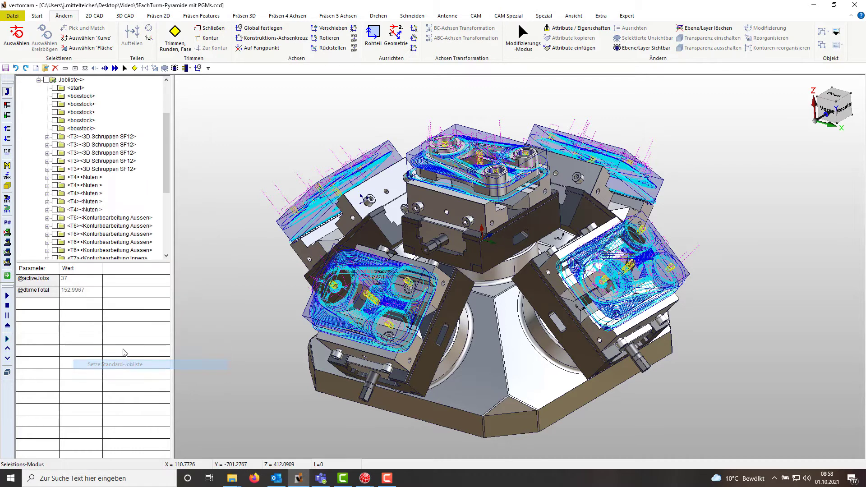
- Review the order of the T3 roughing, T4 slot and T6 outer contour jobs in the standard job list
{"action": "left_click", "coordinate": [88, 113]}
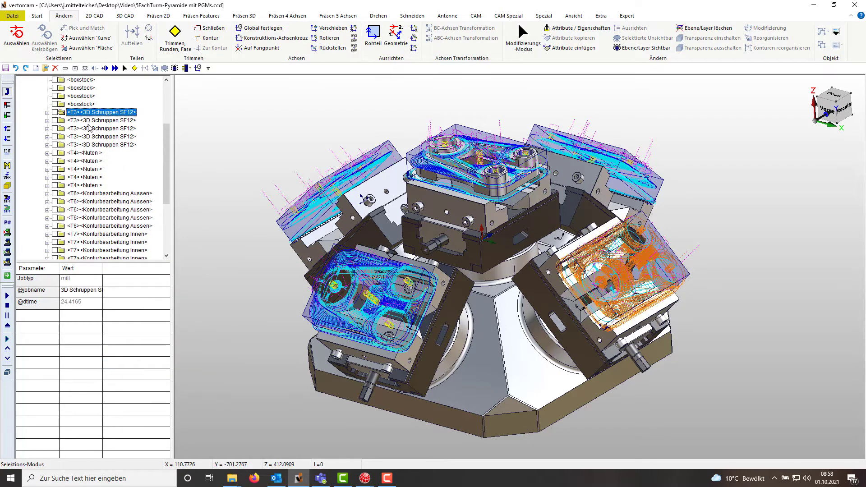
{"action": "left_click", "coordinate": [89, 128]}
{"action": "left_click", "coordinate": [89, 154]}
{"action": "left_click", "coordinate": [88, 170]}
{"action": "left_click", "coordinate": [90, 194]}
{"action": "left_click", "coordinate": [91, 211]}
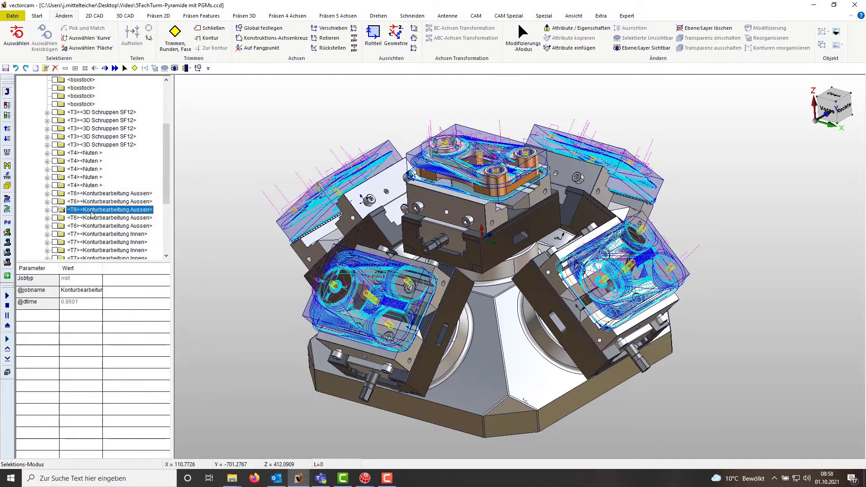
{"action": "left_click", "coordinate": [90, 228]}
{"action": "scroll", "coordinate": [92, 235], "scroll_direction": "down", "scroll_amount": 2}
{"action": "scroll", "coordinate": [101, 230], "scroll_direction": "up", "scroll_amount": 3}
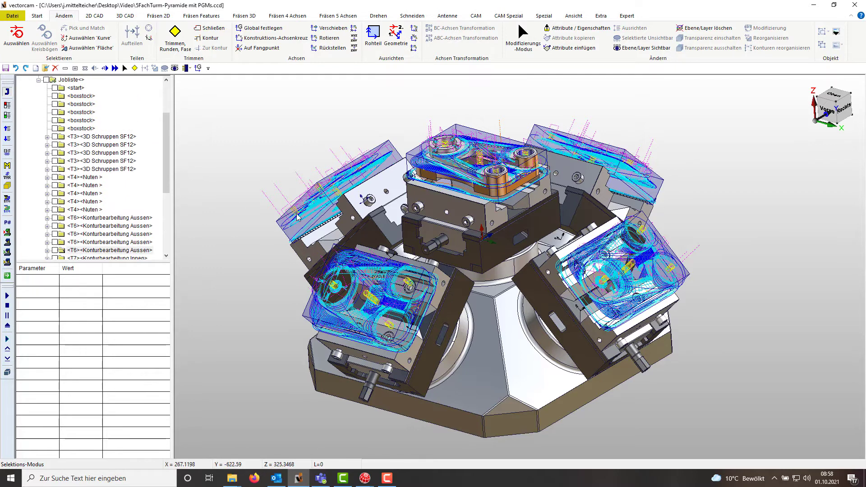
- Inspect the toolpaths on all five sides of the pyramid and the options of the empty job list
{"action": "scroll", "coordinate": [306, 233], "scroll_direction": "down", "scroll_amount": 3}
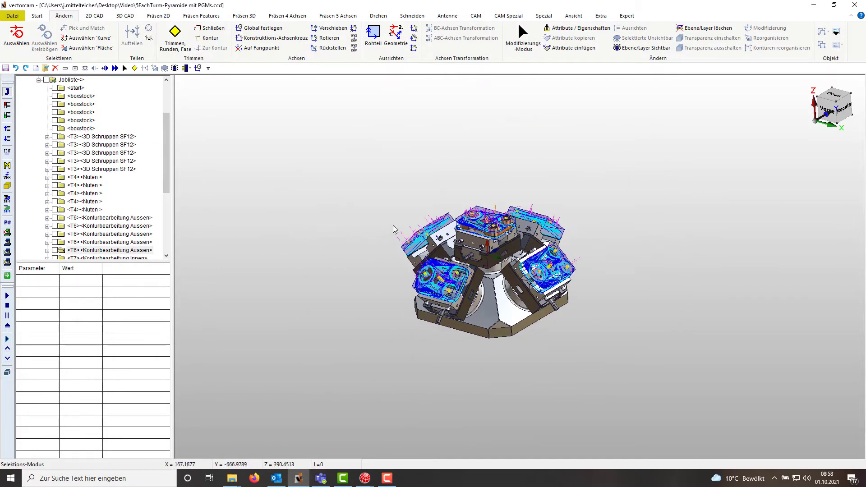
{"action": "middle_click_drag", "start_coordinate": [285, 207], "coordinate": [350, 239]}
{"action": "scroll", "coordinate": [86, 144], "scroll_direction": "up", "scroll_amount": 2}
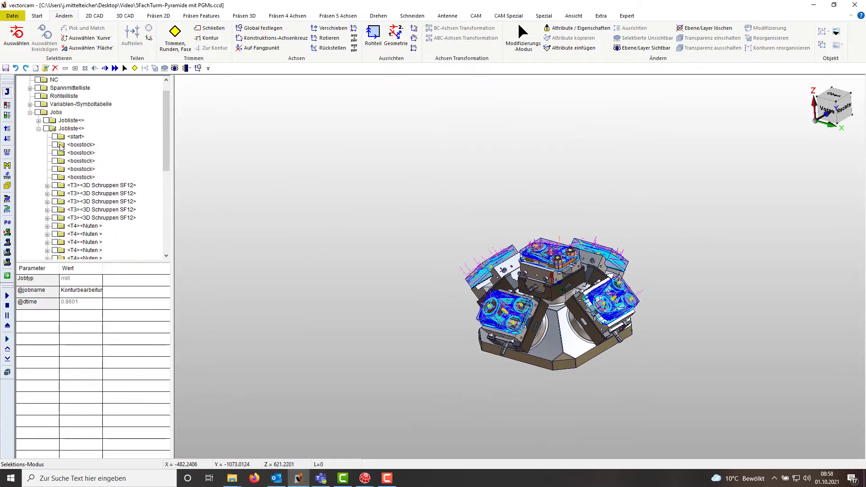
{"action": "right_click", "coordinate": [70, 123]}
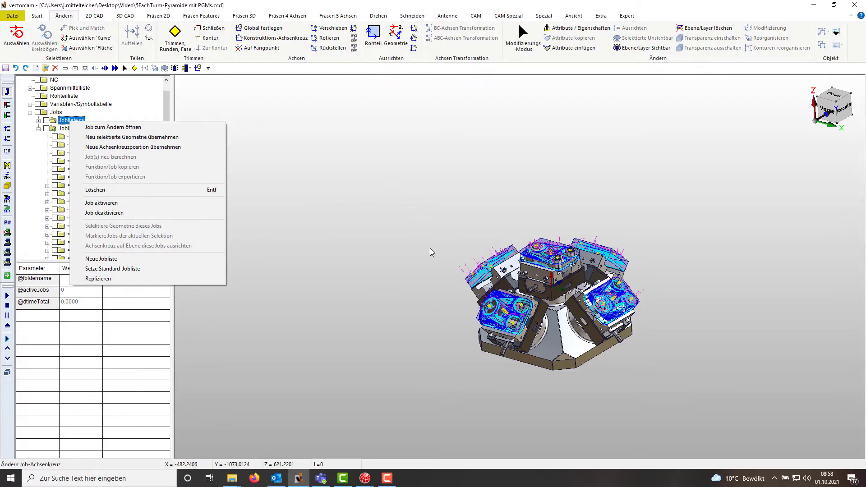
{"action": "left_click", "coordinate": [375, 209]}
{"action": "scroll", "coordinate": [445, 253], "scroll_direction": "up", "scroll_amount": 5}
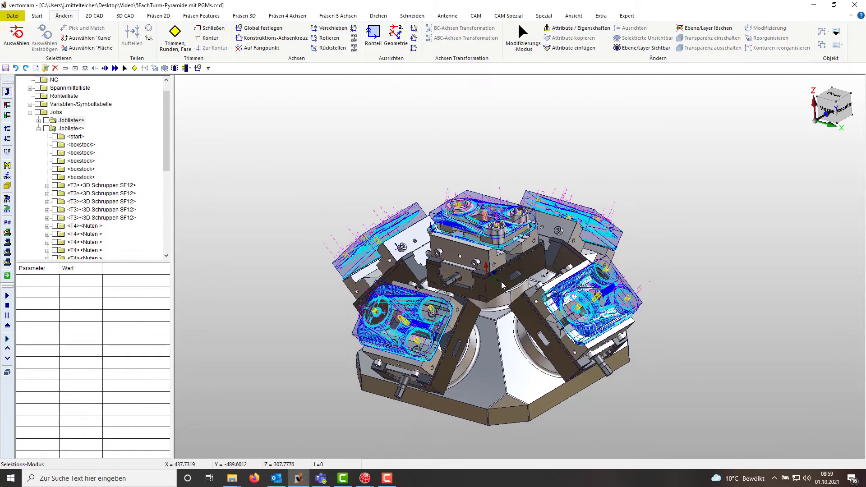
{"action": "middle_click_drag", "start_coordinate": [502, 285], "coordinate": [469, 218]}
{"action": "mouse_move", "coordinate": [474, 255]}
{"action": "middle_mouse_down"}
{"action": "mouse_move", "coordinate": [450, 115]}
{"action": "mouse_move", "coordinate": [461, 223]}
{"action": "mouse_move", "coordinate": [477, 264]}
{"action": "middle_mouse_up"}
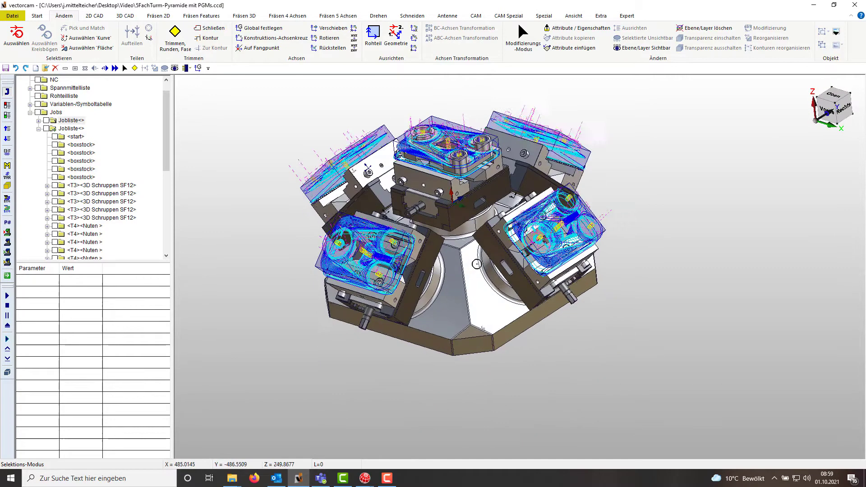
- Launch the external simulation of the standard job list on the 5x_dmu75_vc machine with the model tolerance at 0.1
{"action": "left_click", "coordinate": [576, 196]}
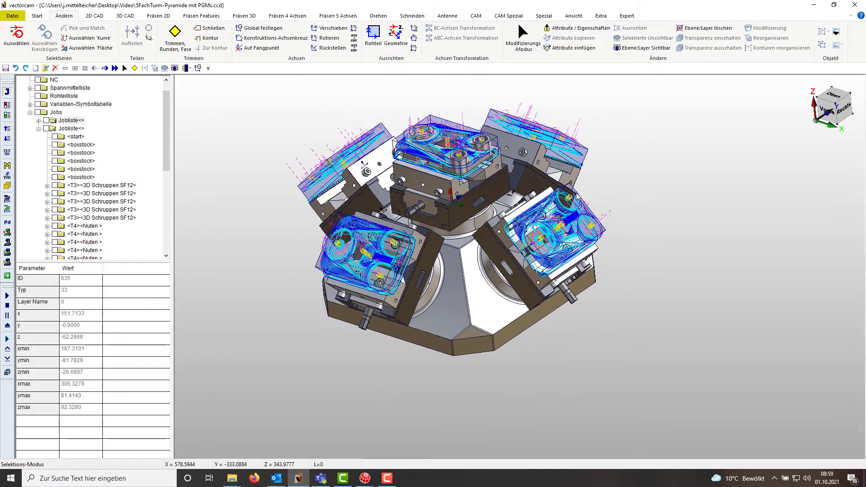
{"action": "left_click", "coordinate": [742, 292]}
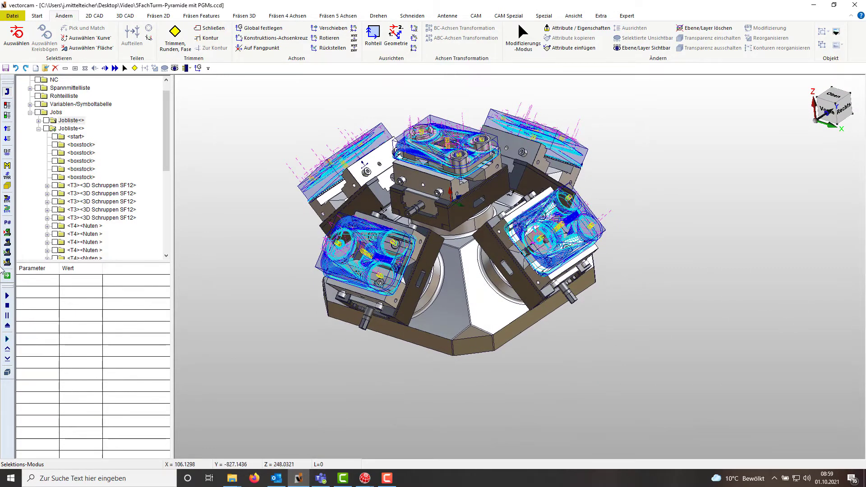
{"action": "left_click", "coordinate": [6, 210]}
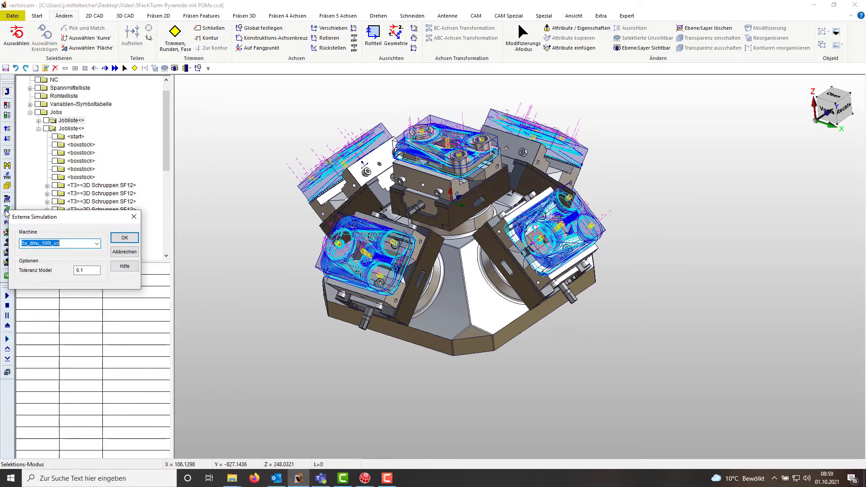
{"action": "left_click", "coordinate": [92, 243]}
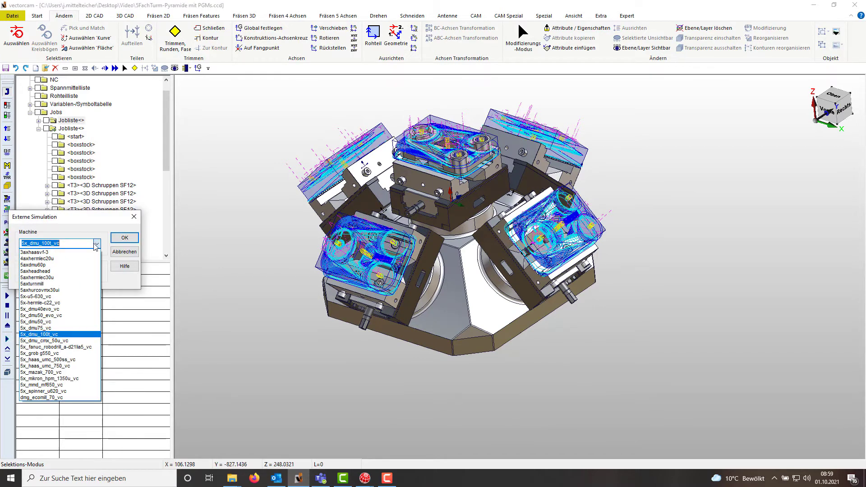
{"action": "left_click", "coordinate": [49, 328]}
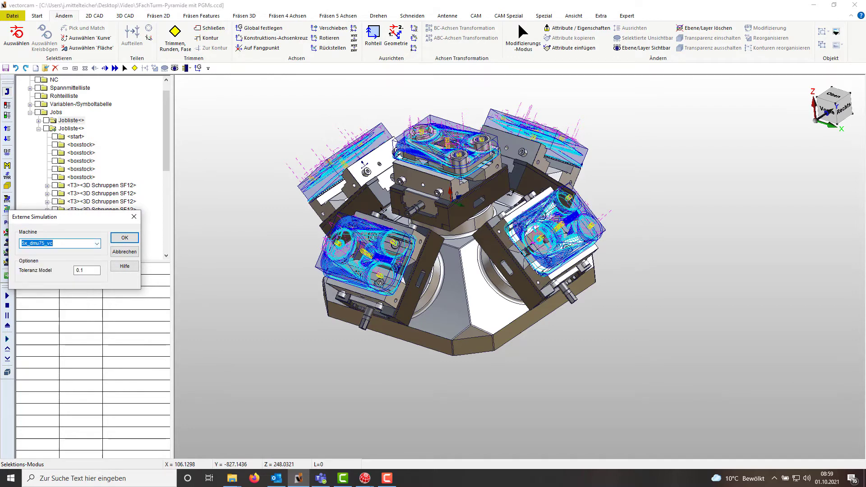
{"action": "left_click", "coordinate": [125, 238]}
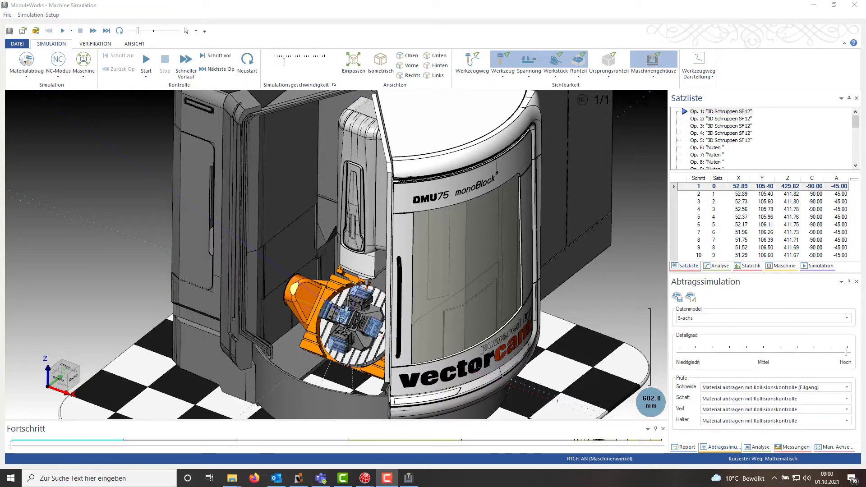
- Examine the pyramid fixture inside the machine and check the part origin in the simulation setup
{"action": "scroll", "coordinate": [363, 324], "scroll_direction": "up", "scroll_amount": 1}
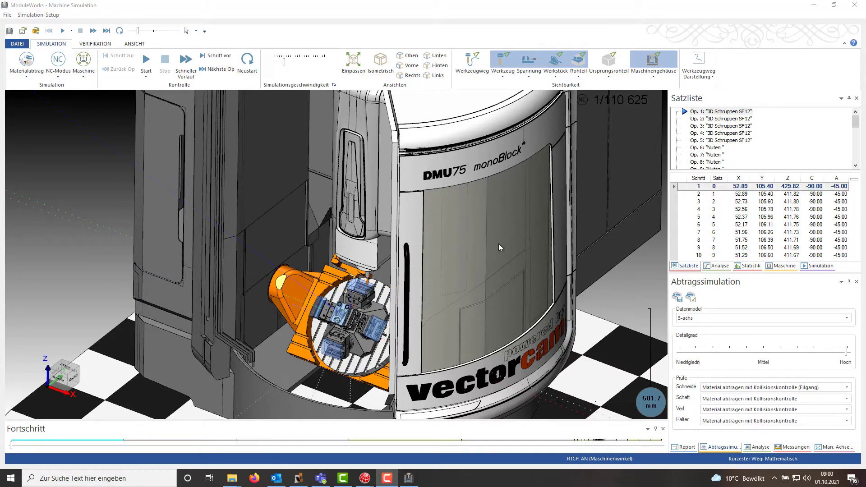
{"action": "scroll", "coordinate": [402, 315], "scroll_direction": "up", "scroll_amount": 4}
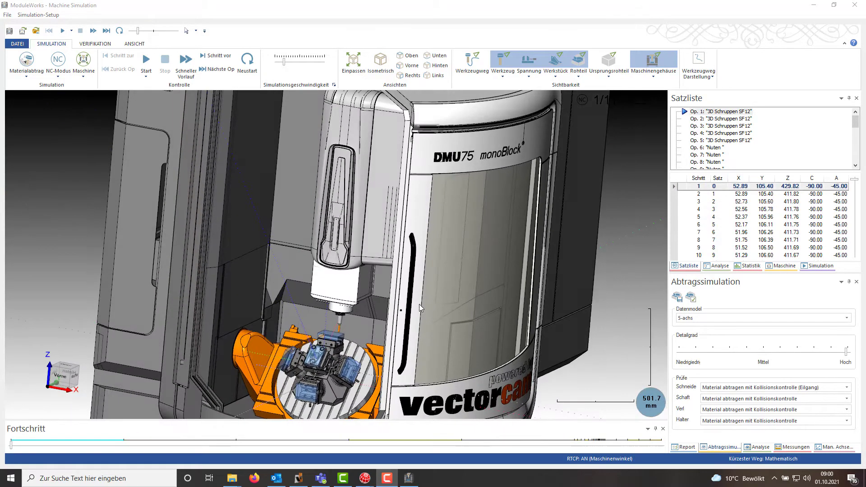
{"action": "scroll", "coordinate": [394, 264], "scroll_direction": "down", "scroll_amount": 2}
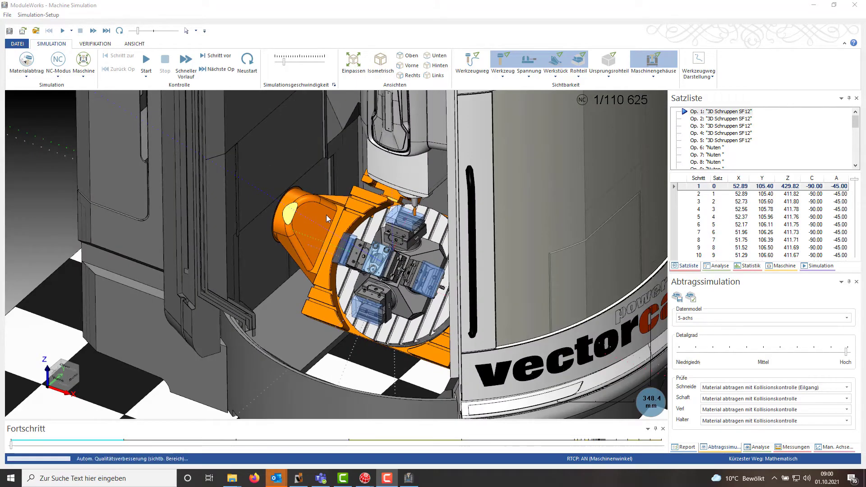
{"action": "mouse_move", "coordinate": [400, 290]}
{"action": "middle_mouse_down"}
{"action": "mouse_move", "coordinate": [419, 273]}
{"action": "mouse_move", "coordinate": [401, 297]}
{"action": "middle_mouse_up"}
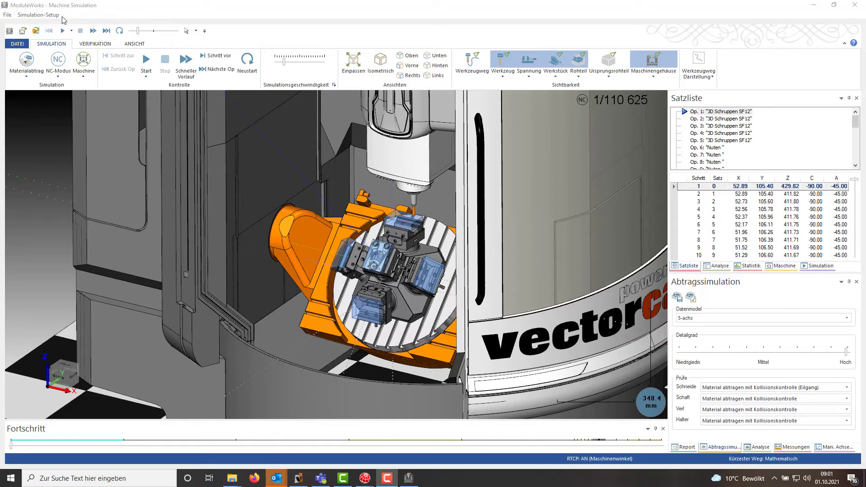
{"action": "left_click", "coordinate": [37, 17]}
{"action": "left_click", "coordinate": [433, 263]}
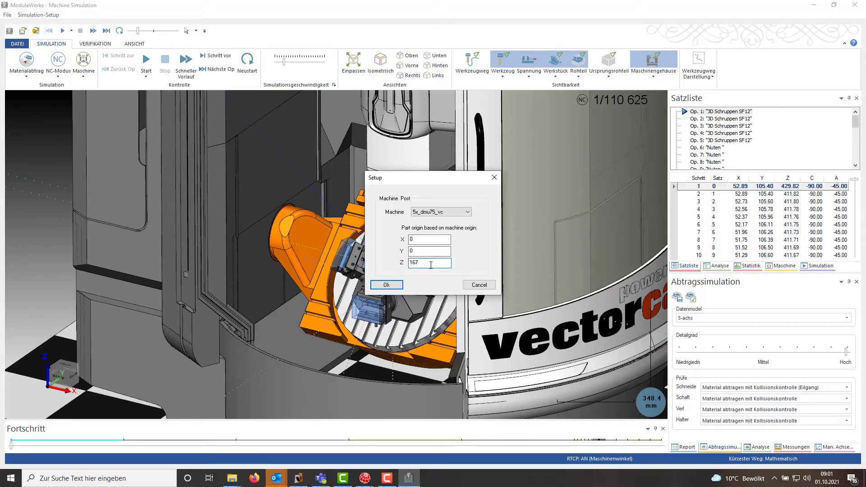
{"action": "left_click", "coordinate": [495, 178]}
- Hide the machine housing to expose the pyramid fixture on the swivel table
{"action": "scroll", "coordinate": [412, 264], "scroll_direction": "up", "scroll_amount": 1}
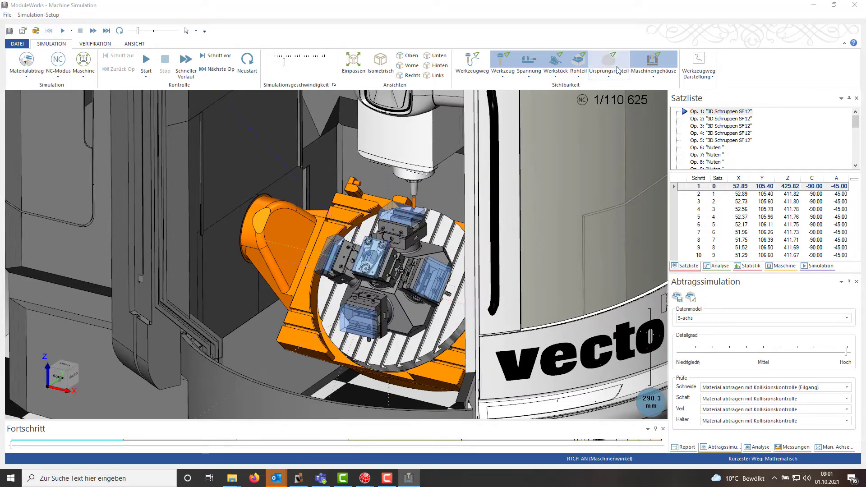
{"action": "left_click", "coordinate": [653, 72]}
{"action": "left_click", "coordinate": [662, 116]}
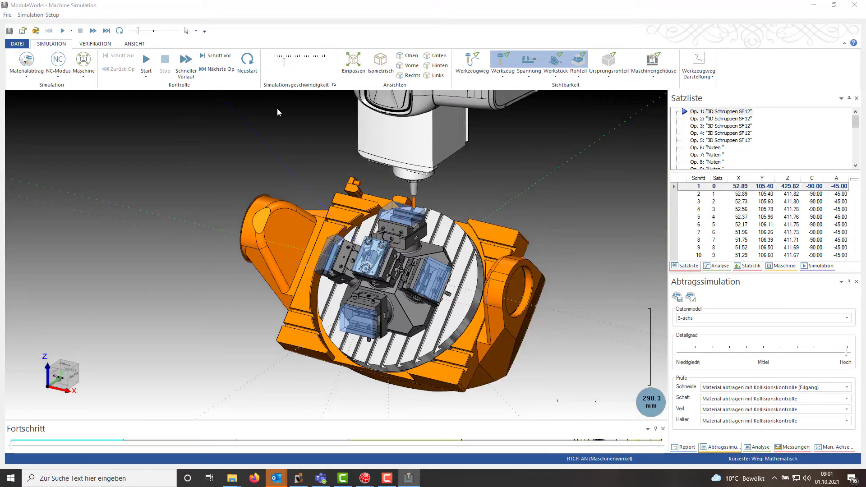
- Start the machining simulation and raise its playback speed to about three quarters of the range
{"action": "left_click_drag", "start_coordinate": [286, 64], "coordinate": [289, 65]}
{"action": "left_click", "coordinate": [153, 65]}
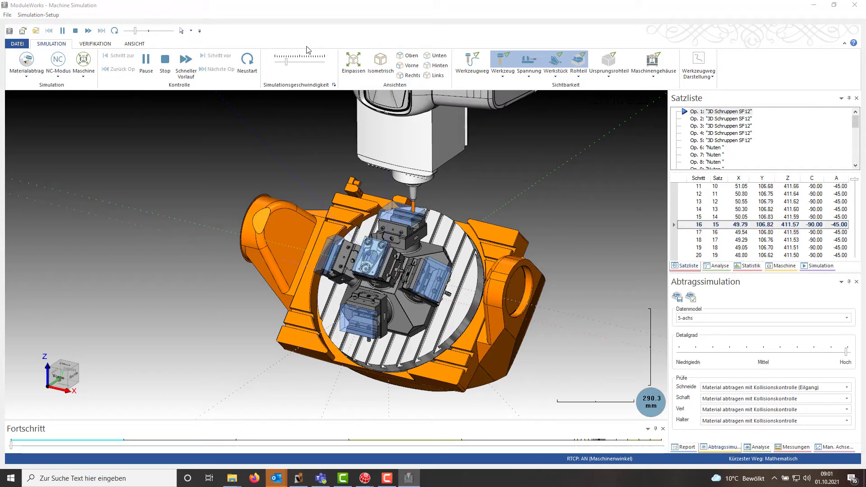
{"action": "left_click_drag", "start_coordinate": [287, 62], "coordinate": [312, 61]}
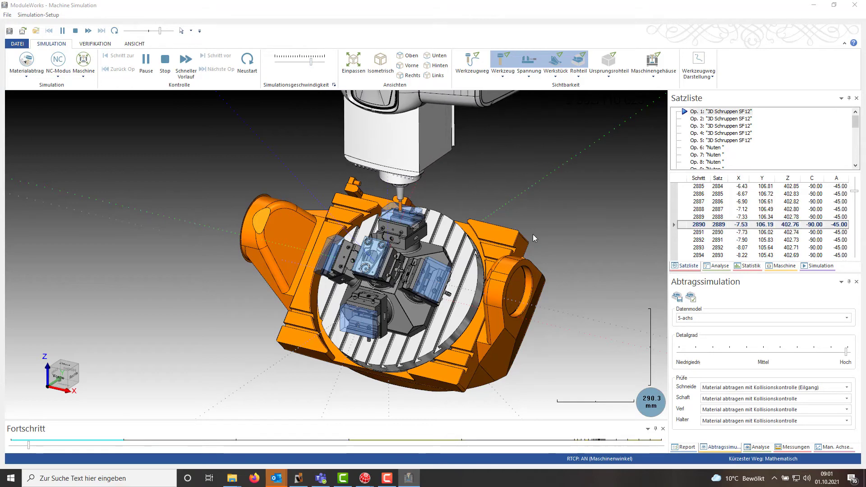
- Switch the stock display from transparent to fully shown while the simulation runs
{"action": "scroll", "coordinate": [372, 262], "scroll_direction": "up", "scroll_amount": 2}
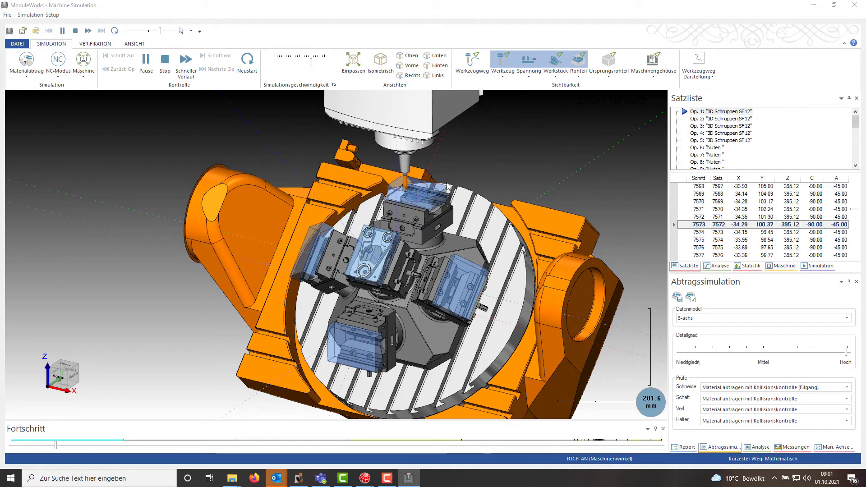
{"action": "left_click", "coordinate": [579, 78]}
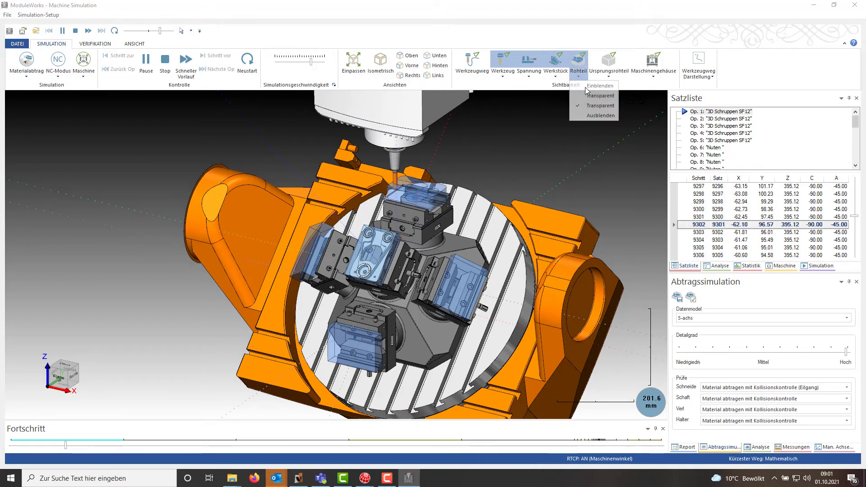
{"action": "left_click", "coordinate": [589, 92]}
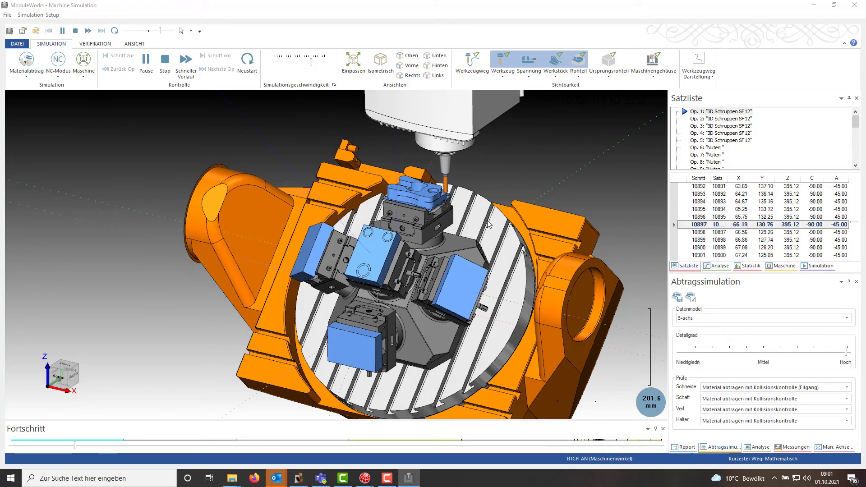